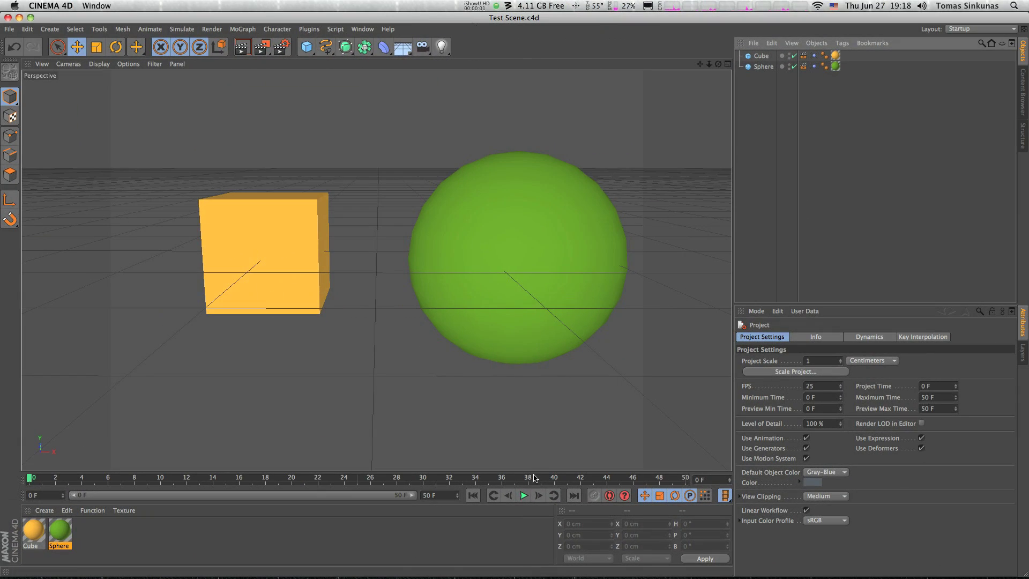
Start animation playback and select the cube and sphere objects
click(524, 495)
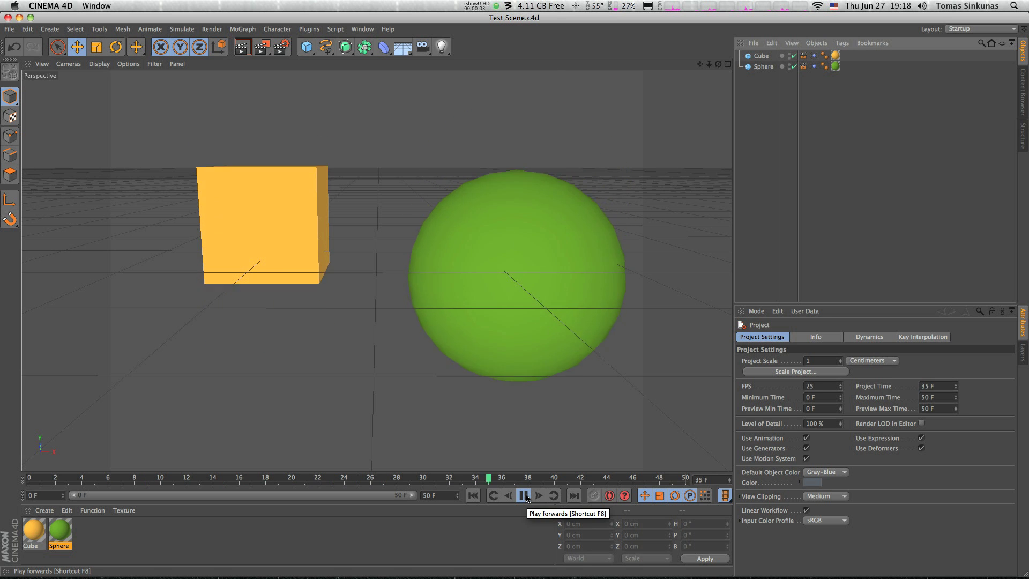
click(761, 56)
click(763, 66)
click(761, 56)
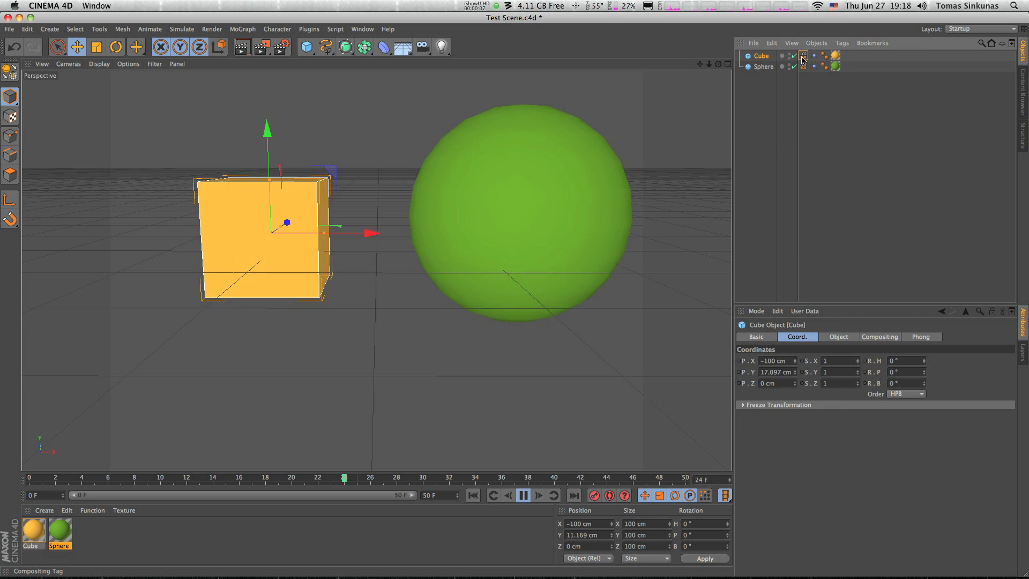
Inspect the cube and sphere Compositing tags' object buffer assignments, then stop playback at frame 28
click(804, 56)
click(803, 66)
click(766, 372)
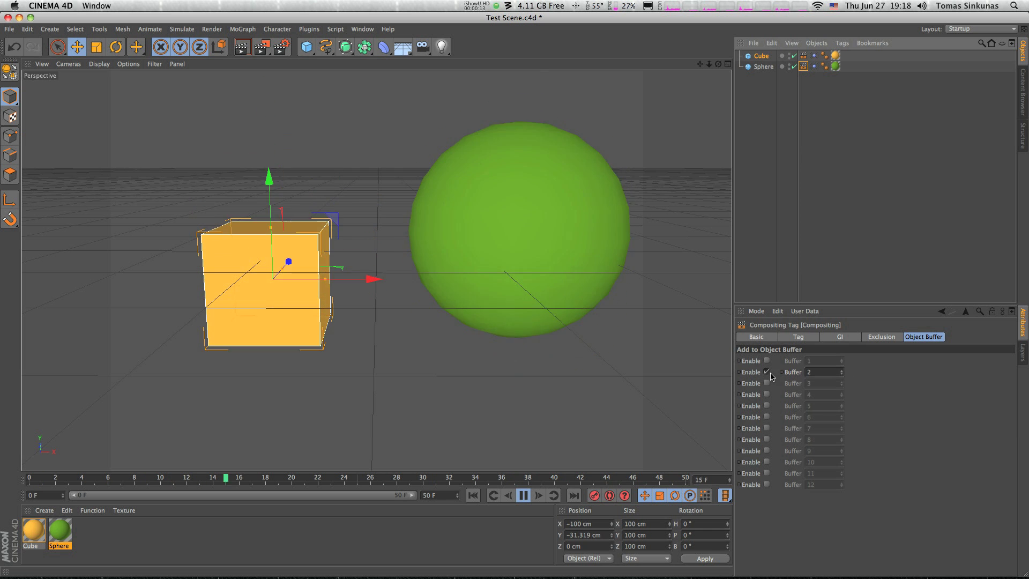
click(523, 500)
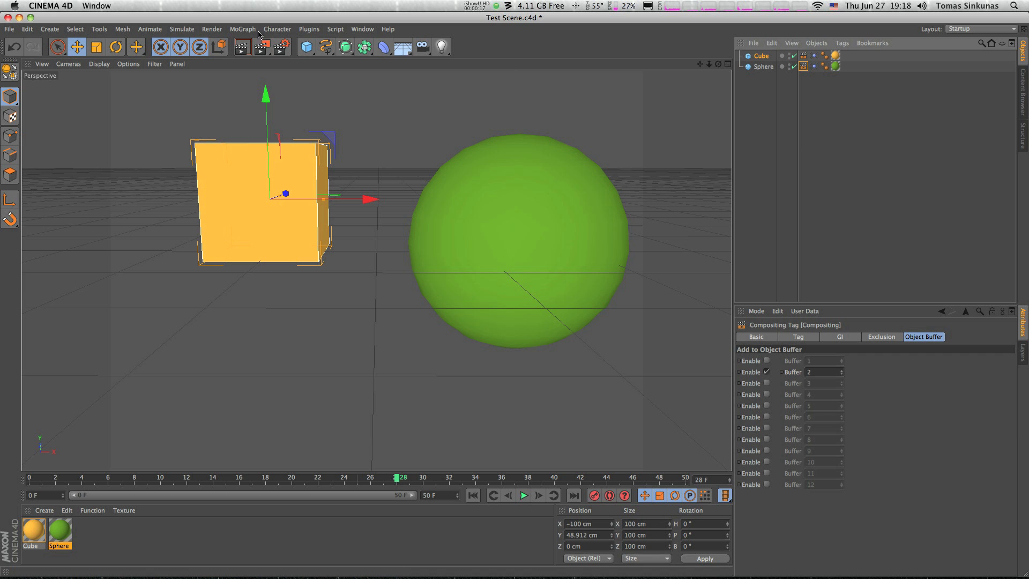
Set render output width to 300 px (300 × 225) and Frame Range to All Frames, 0–50
click(281, 47)
drag(350, 81, 416, 86)
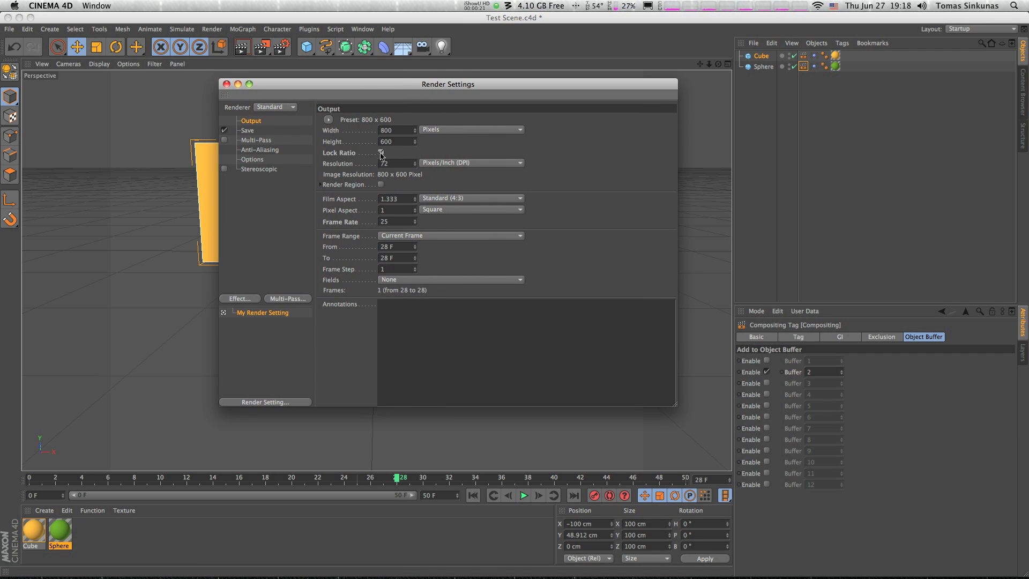
double_click(407, 130)
text(300)
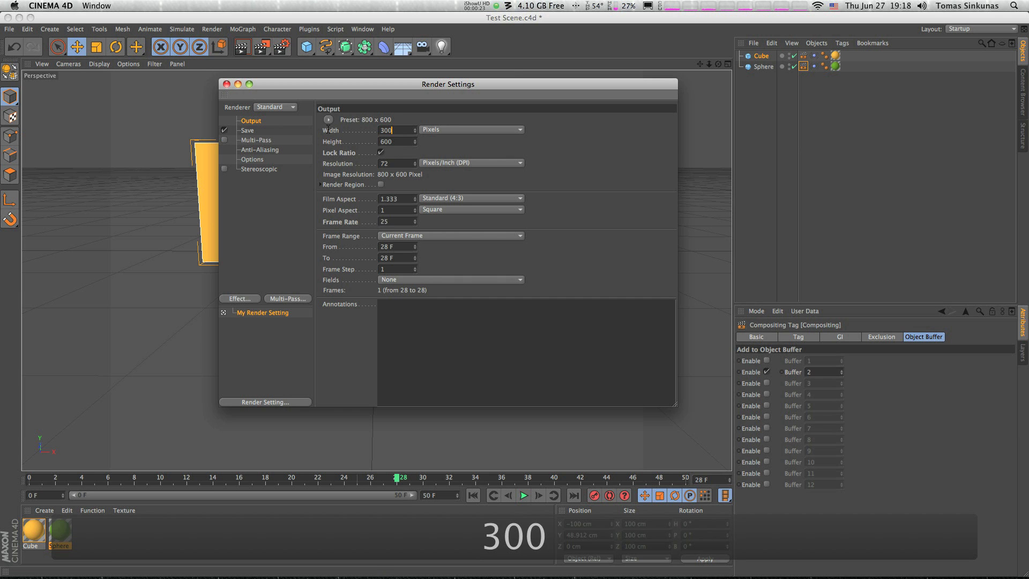
key(Return)
click(413, 235)
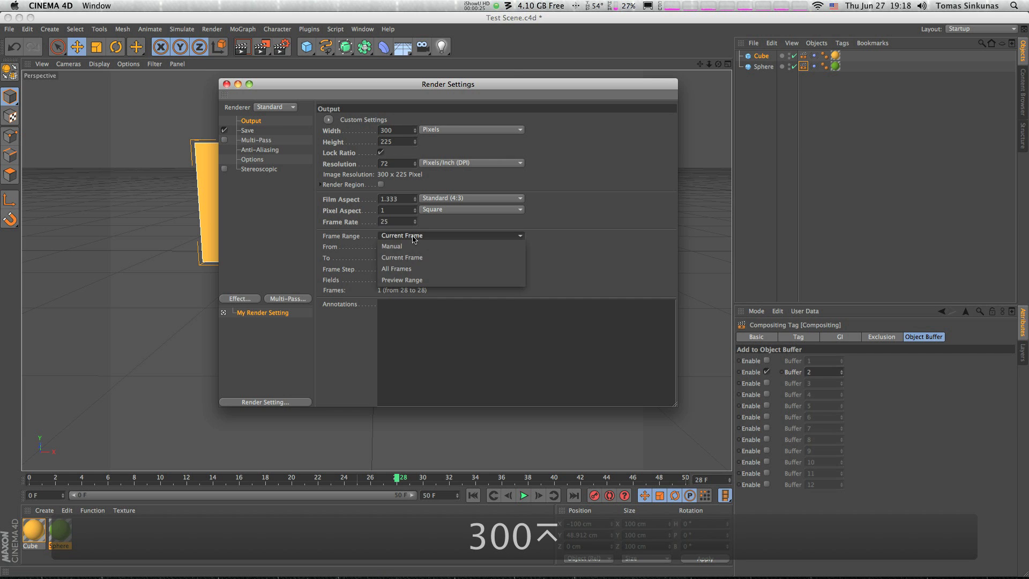
click(428, 268)
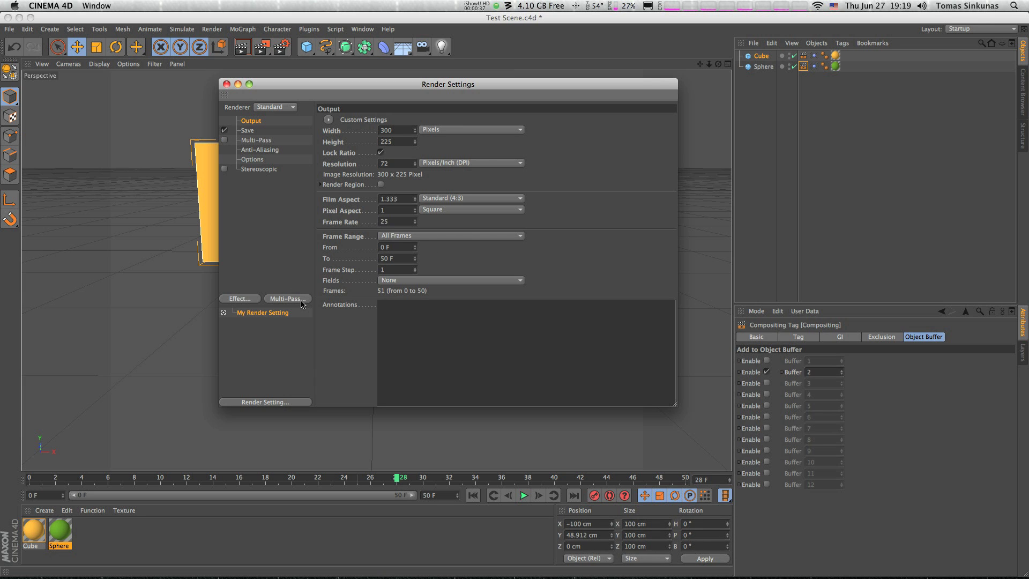
Add all available multi-pass layers with Add All
click(301, 303)
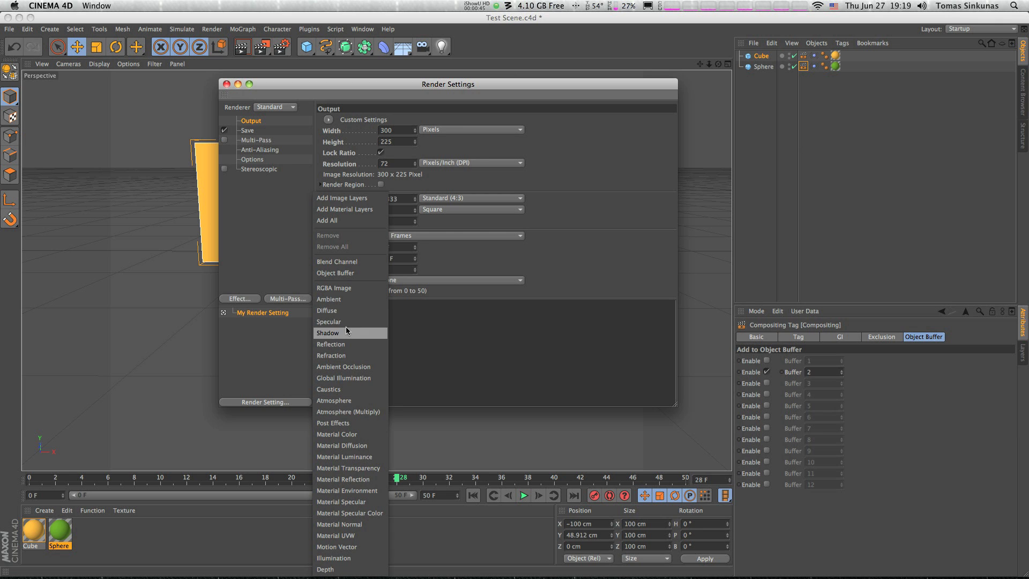
click(343, 220)
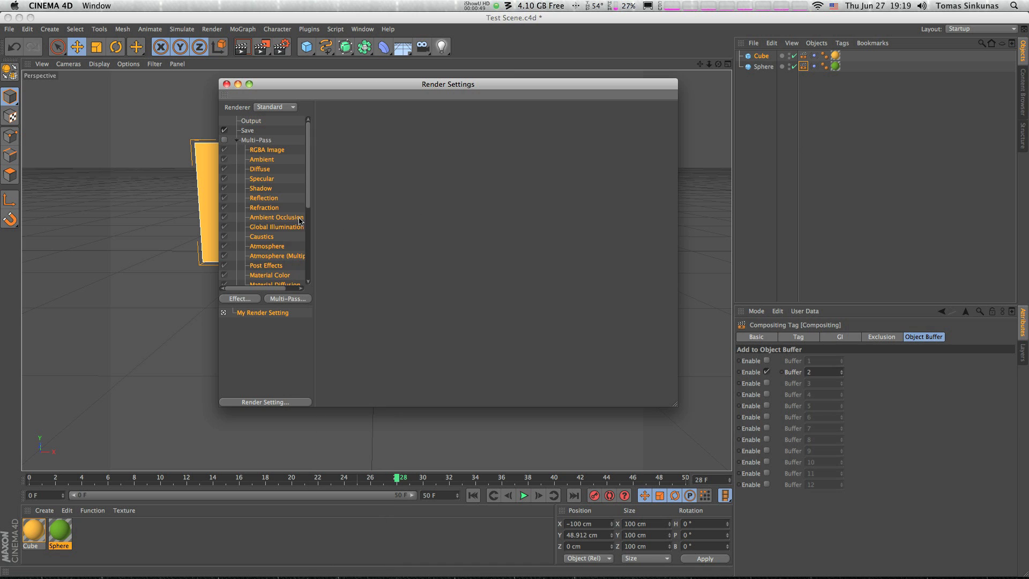
scroll(287, 216, down, 5)
Add two Object Buffer passes, giving the second one Group ID 2
click(302, 300)
click(353, 373)
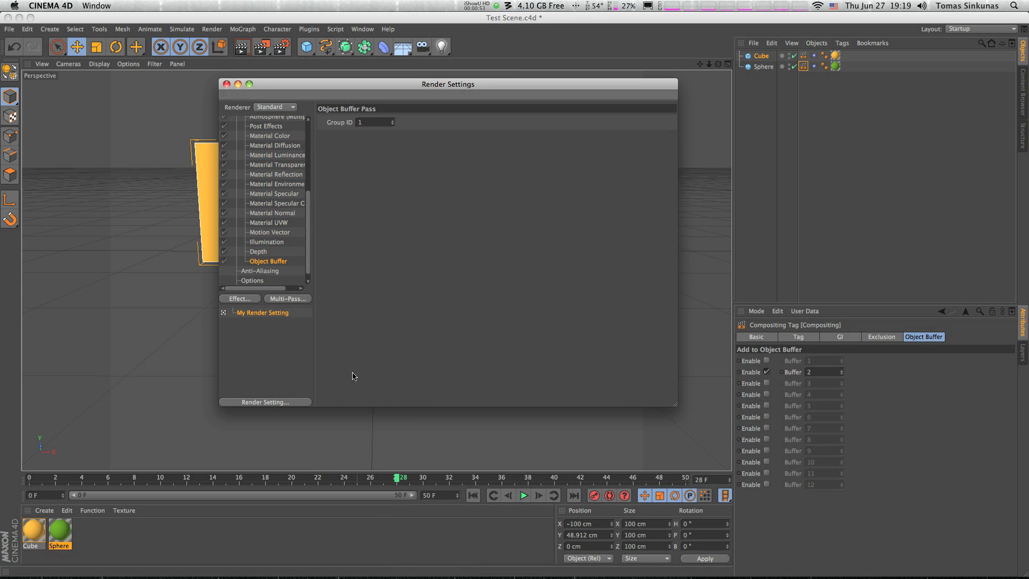
click(302, 300)
click(341, 376)
click(394, 121)
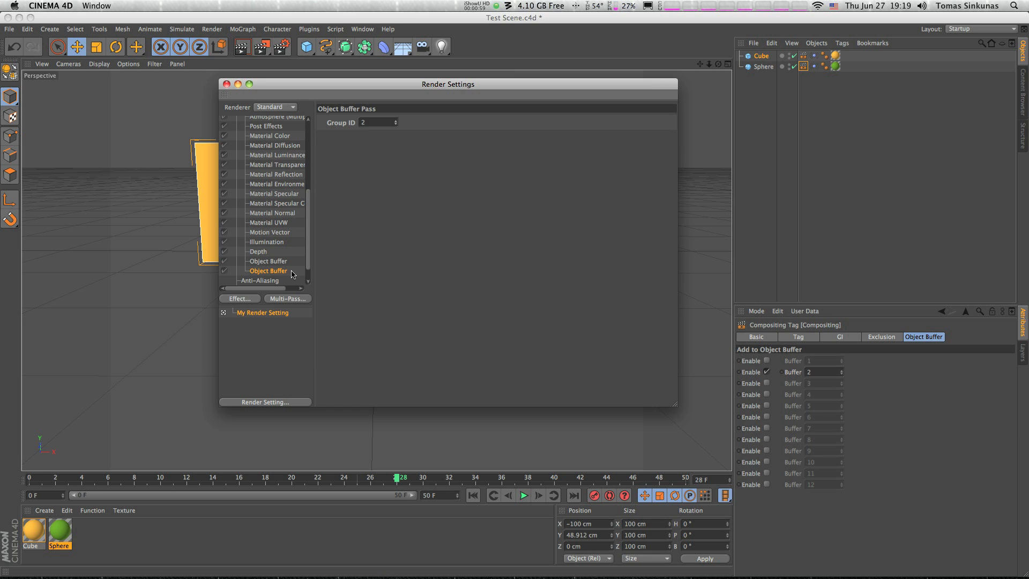
Rename the object buffer passes to 'OB1 - Cube' and 'OB2 - Sphere'
double_click(276, 262)
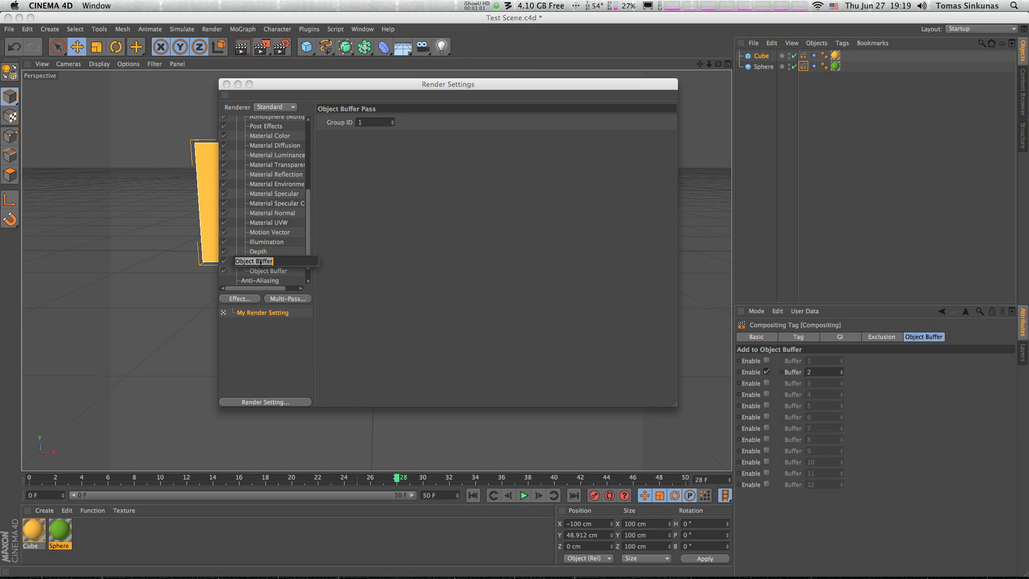
text(OB1 - C)
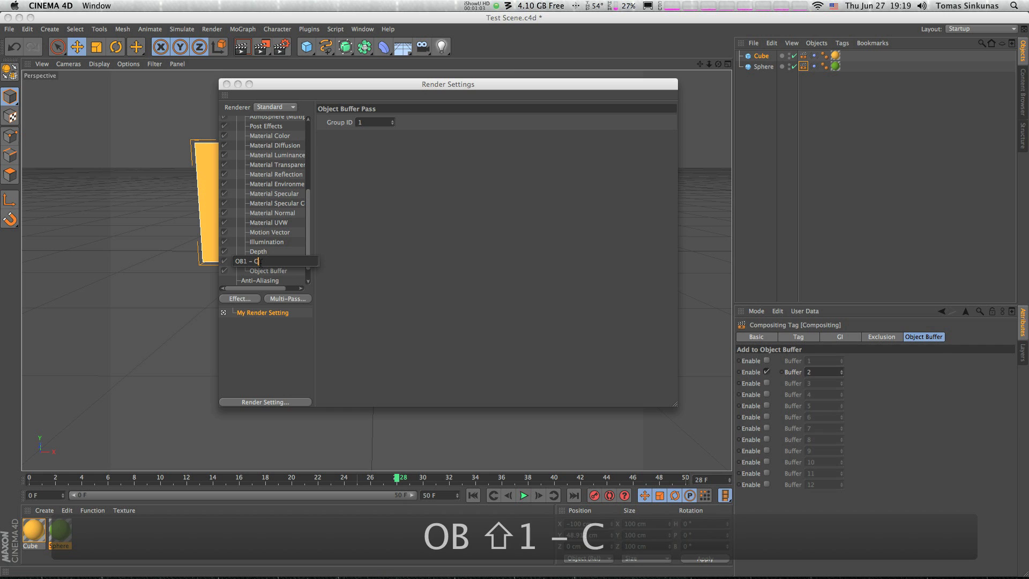
text(ube)
key(Return)
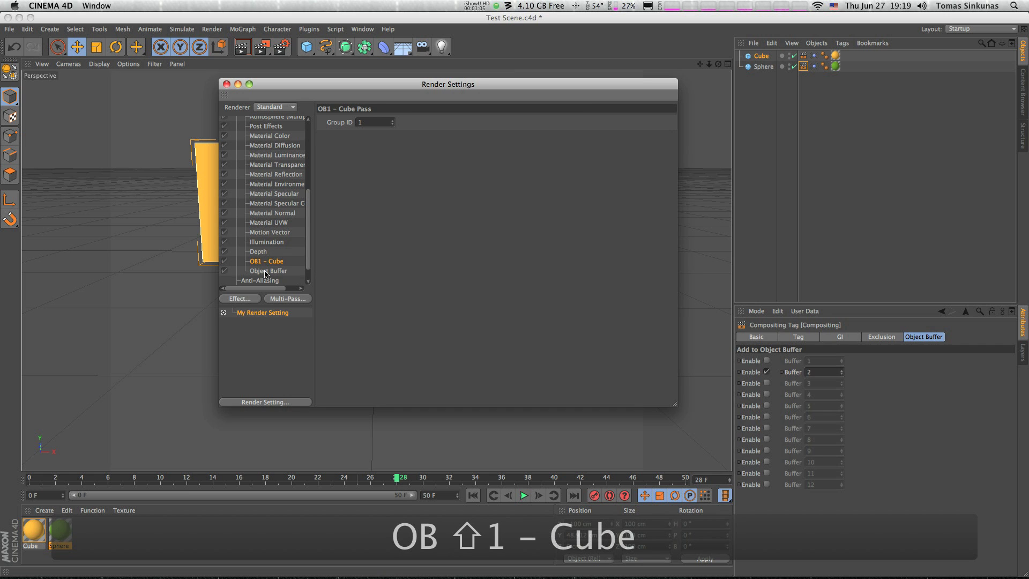
double_click(265, 272)
text(OB2 )
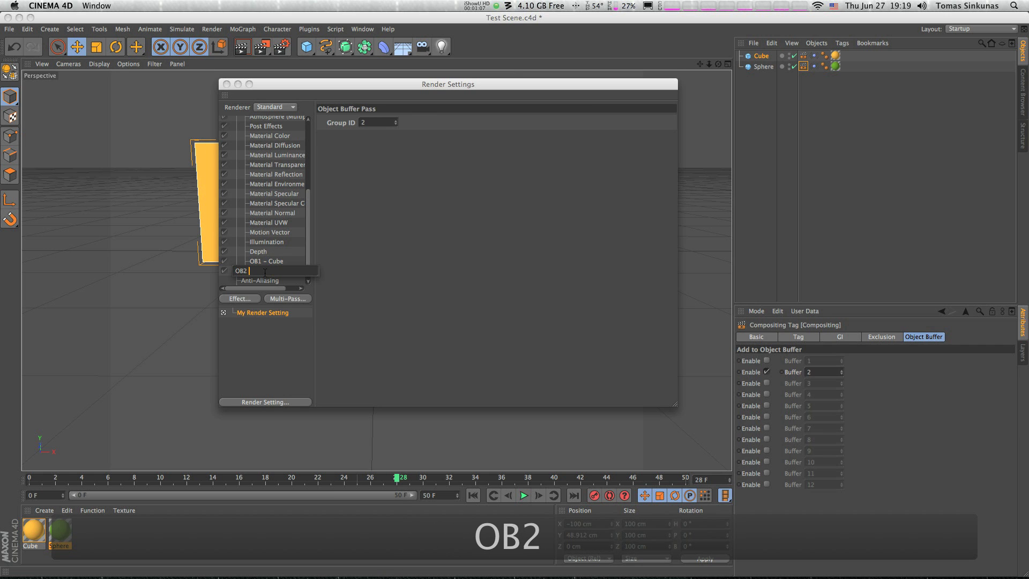
text(- Spjhe)
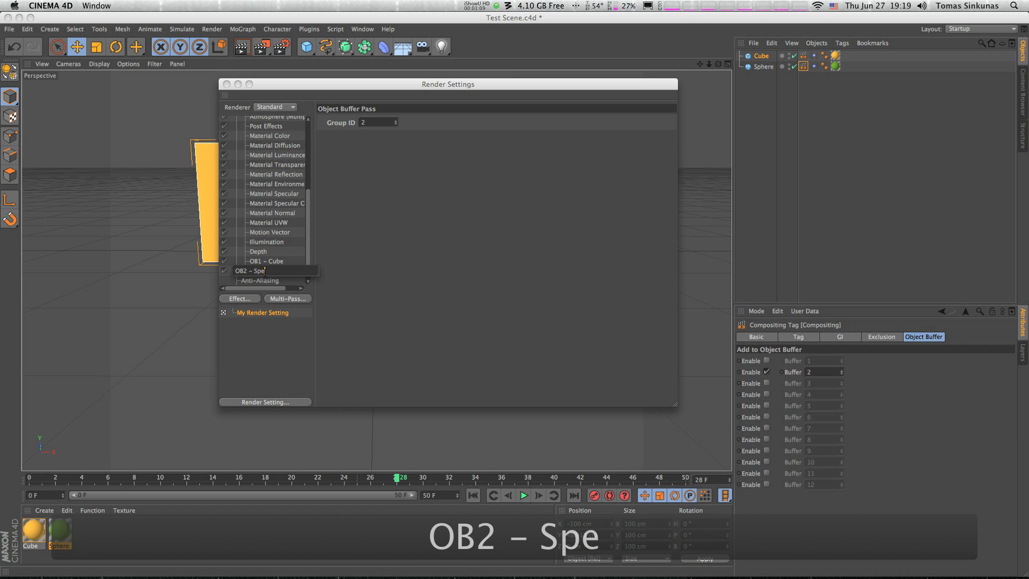
key(BackSpace)
key(BackSpace)
key(BackSpace)
text(here)
key(Return)
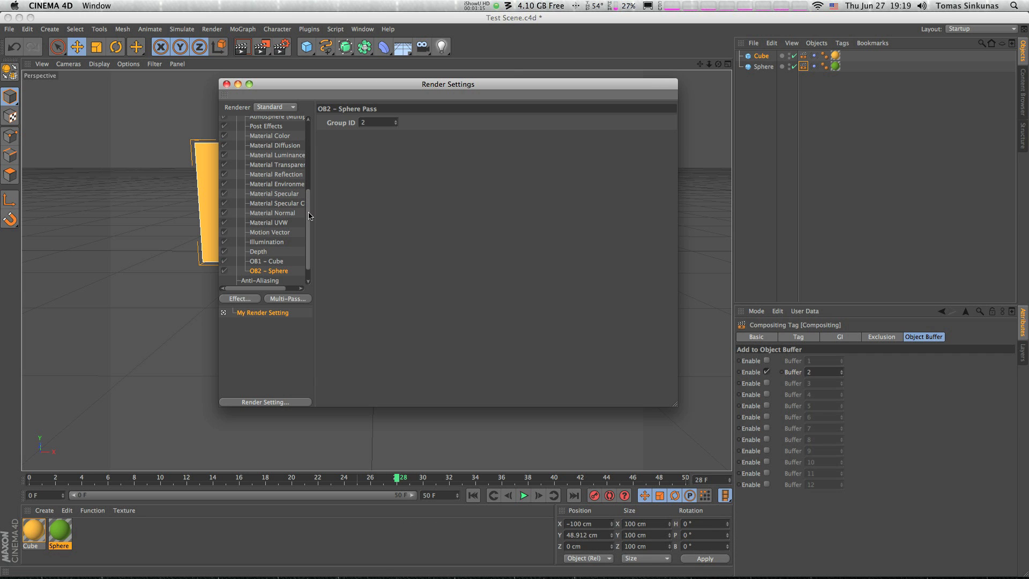
scroll(310, 216, up, 10)
Enable multi-pass rendering
click(231, 144)
click(236, 140)
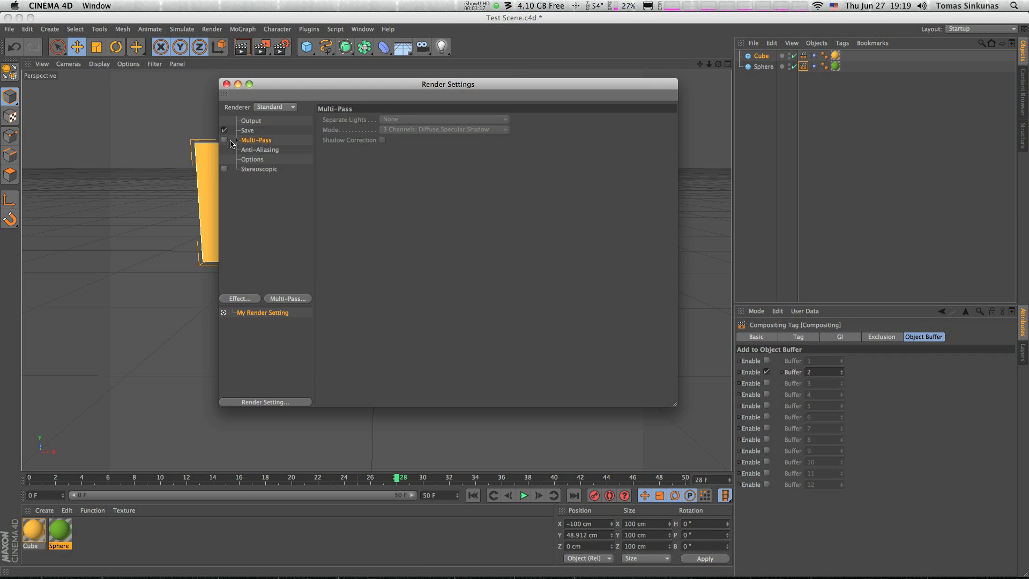
click(224, 140)
Save main renders to render/MAIN with the file name MAIN
click(248, 131)
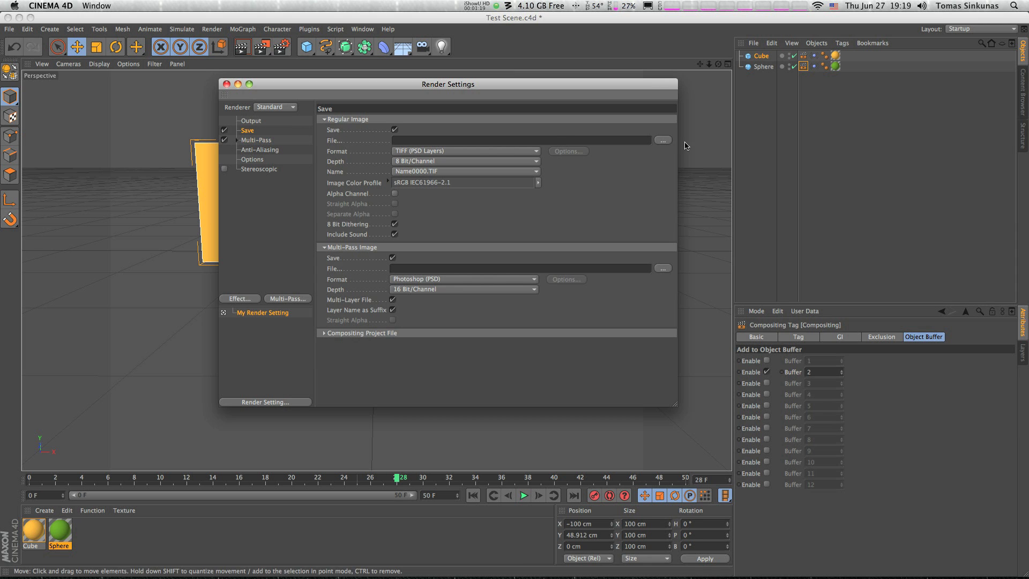
click(664, 141)
click(501, 144)
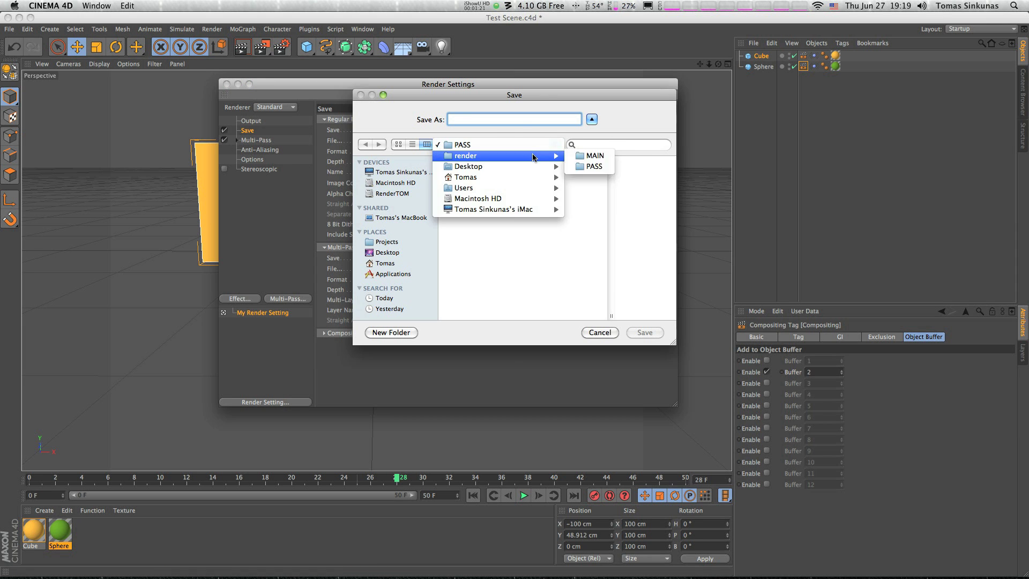
click(480, 158)
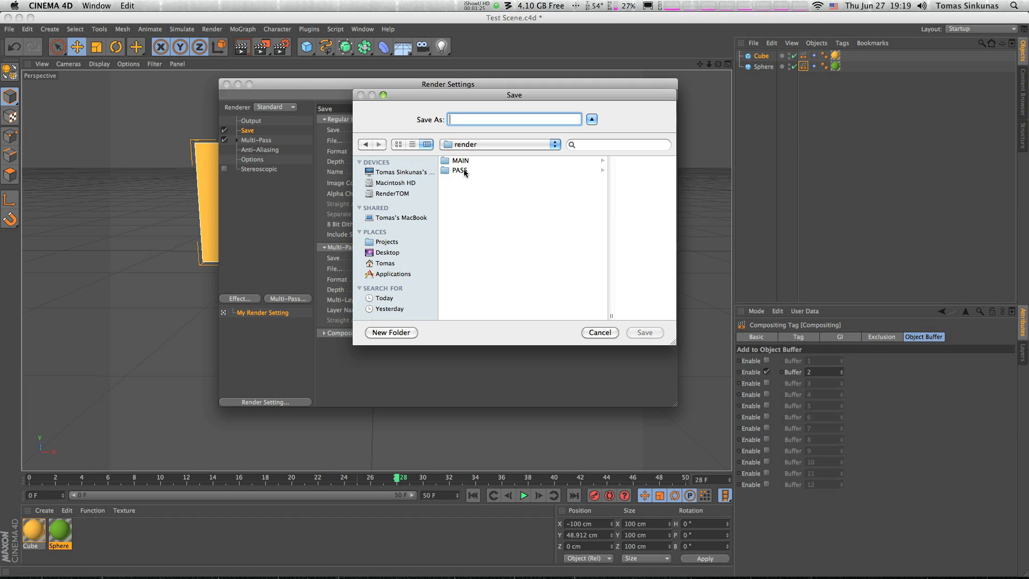
click(461, 160)
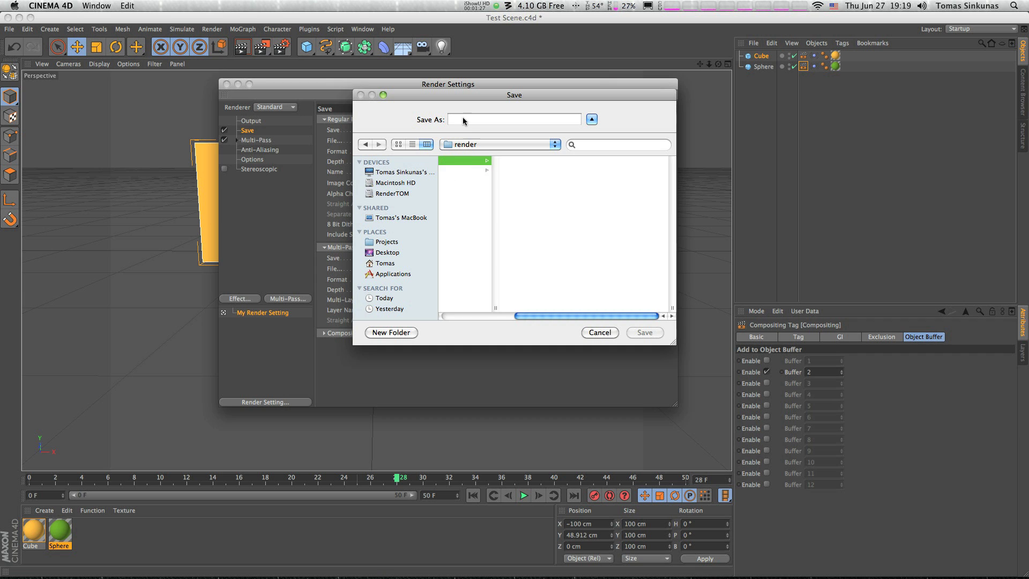
click(462, 120)
text(MAIN)
key(Return)
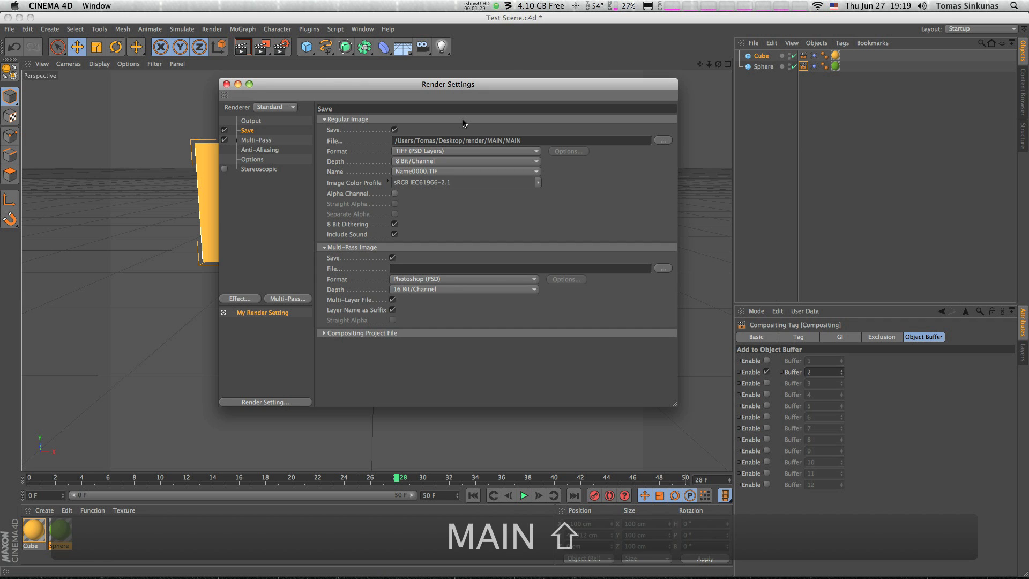
Save multi-pass images to render/PASS with the file name PASS
click(662, 269)
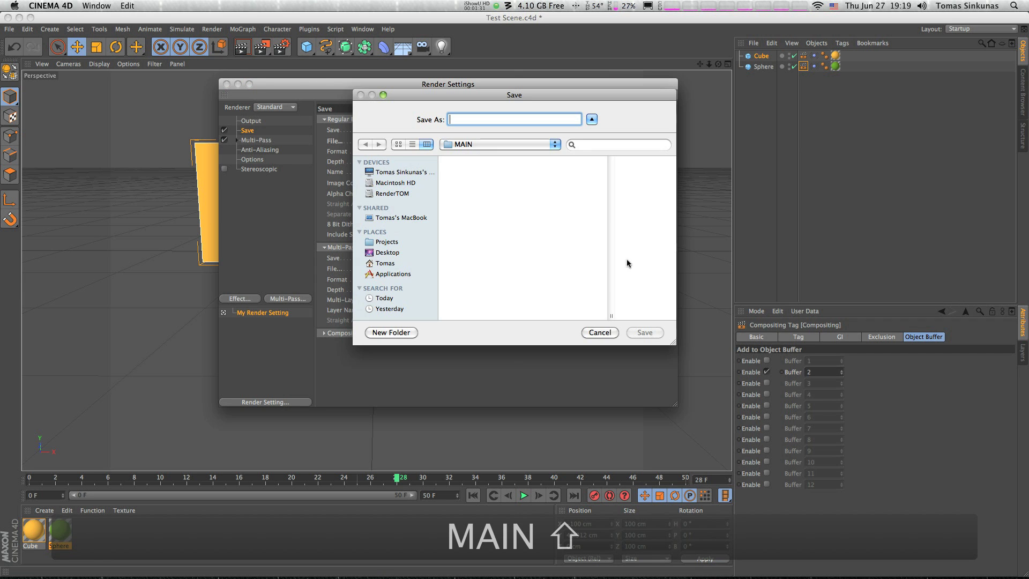
click(482, 144)
click(469, 158)
click(466, 170)
click(472, 119)
text(PASS)
key(Return)
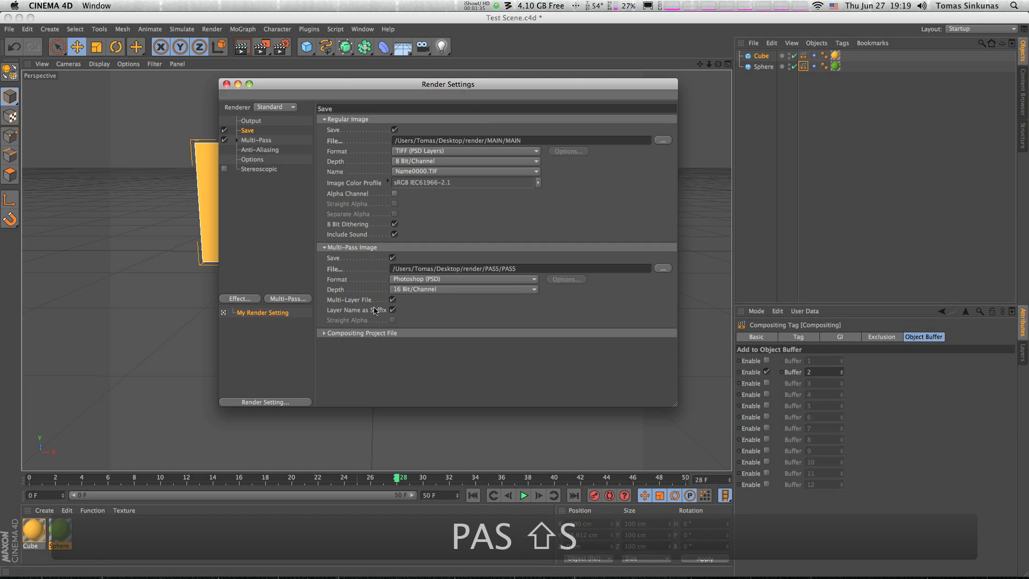
Set the multi-pass format to TIFF (PSD Layers) and render all frames to the Picture Viewer
click(464, 278)
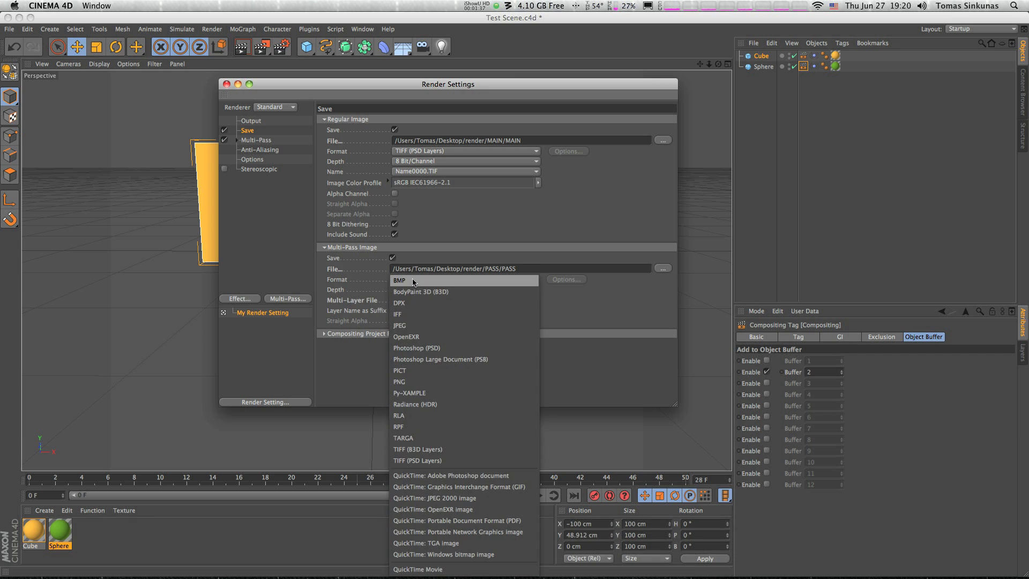
click(426, 460)
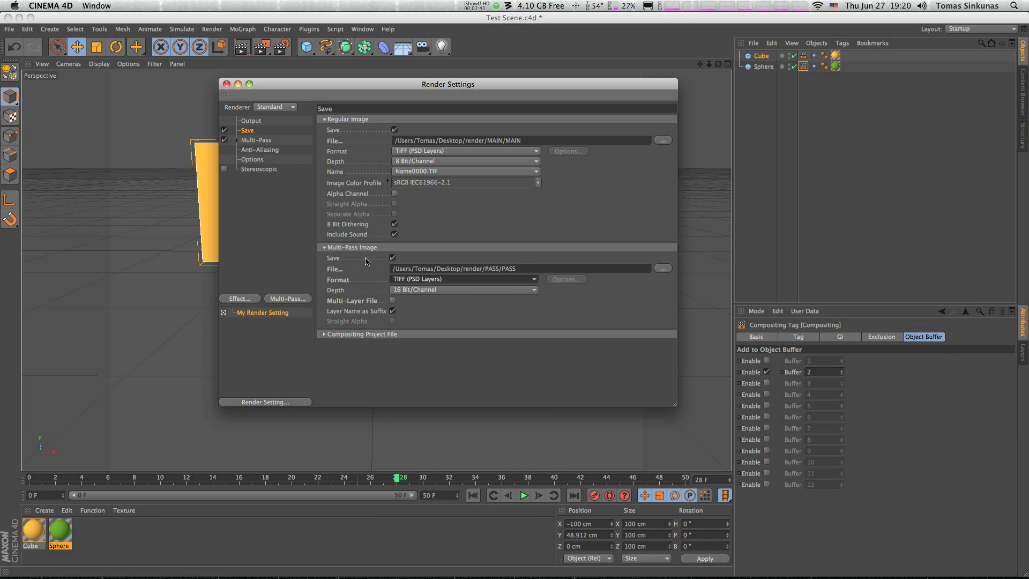
click(261, 51)
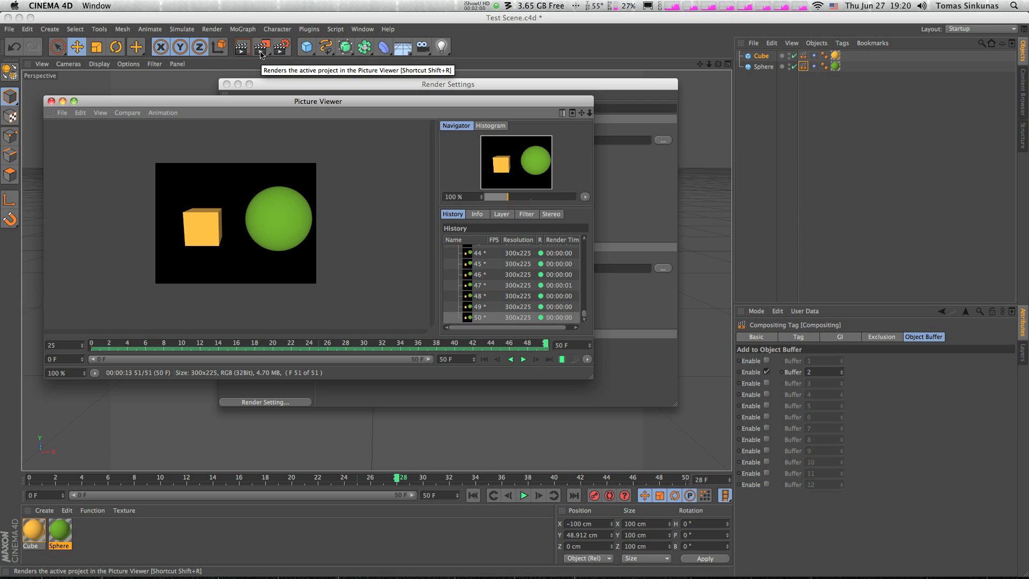
In the Finder render folder, expand MAIN to review its frames, then collapse it
click(31, 18)
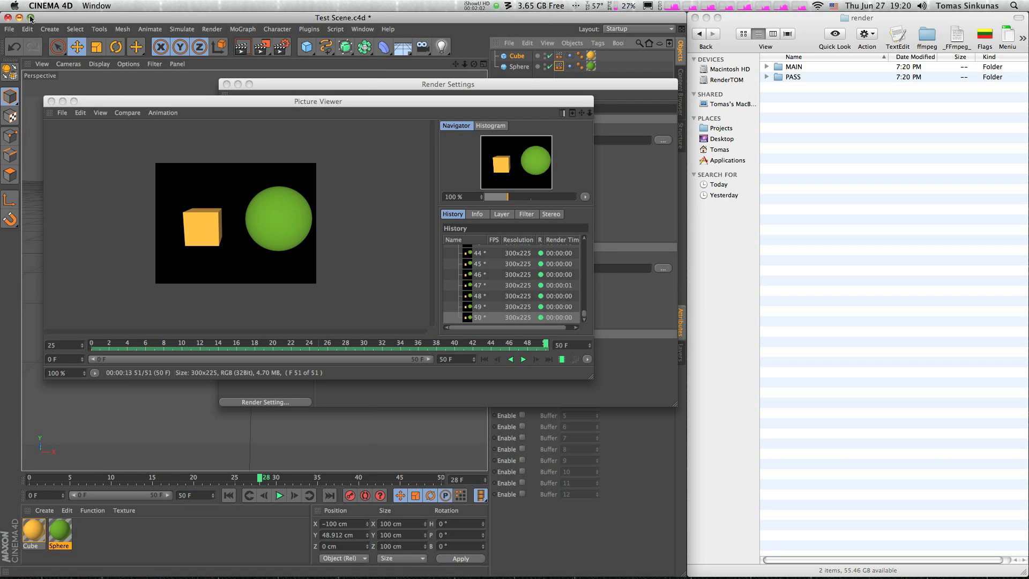
click(885, 147)
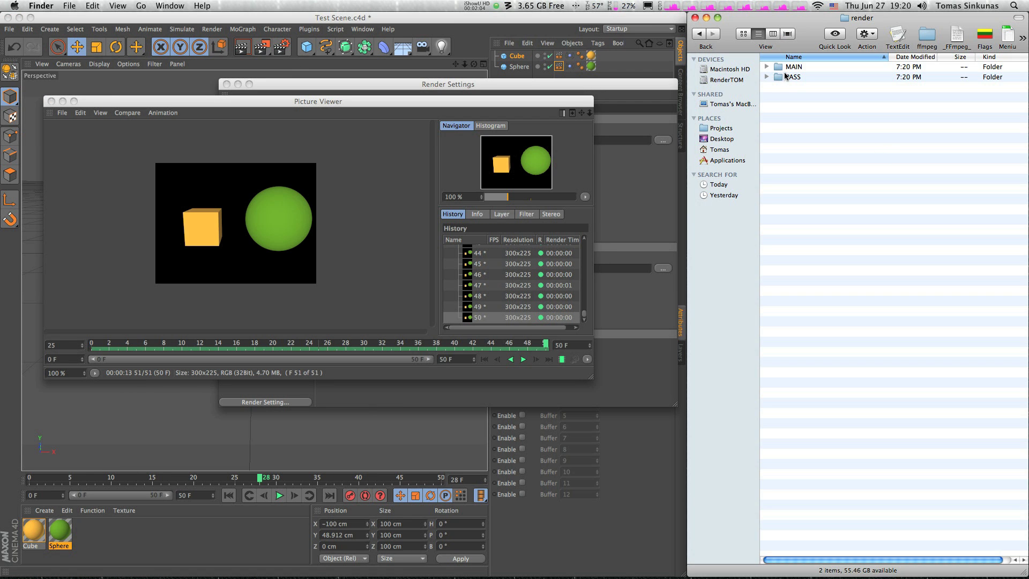
click(766, 67)
scroll(854, 140, down, 3)
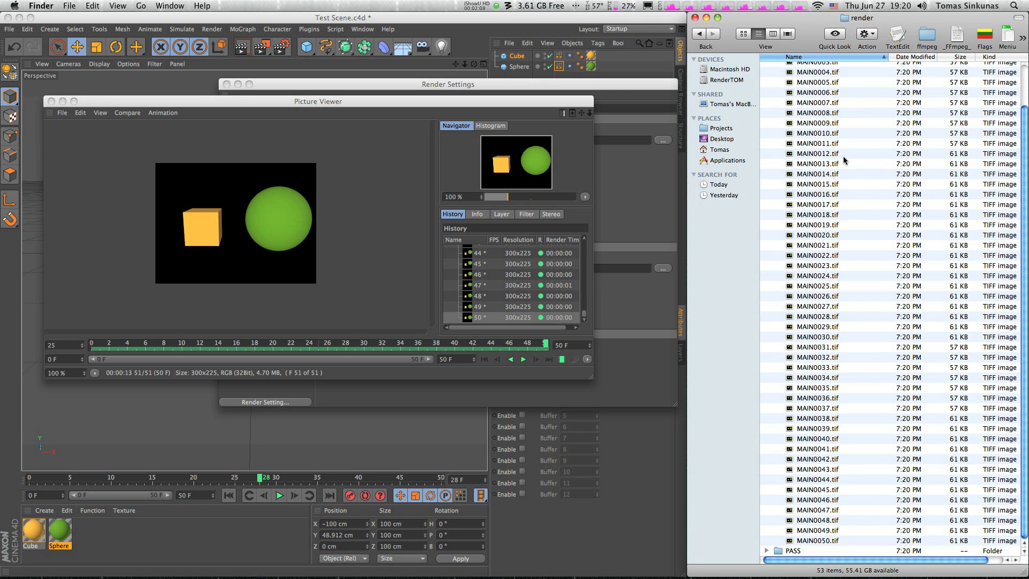
scroll(839, 138, up, 3)
click(796, 66)
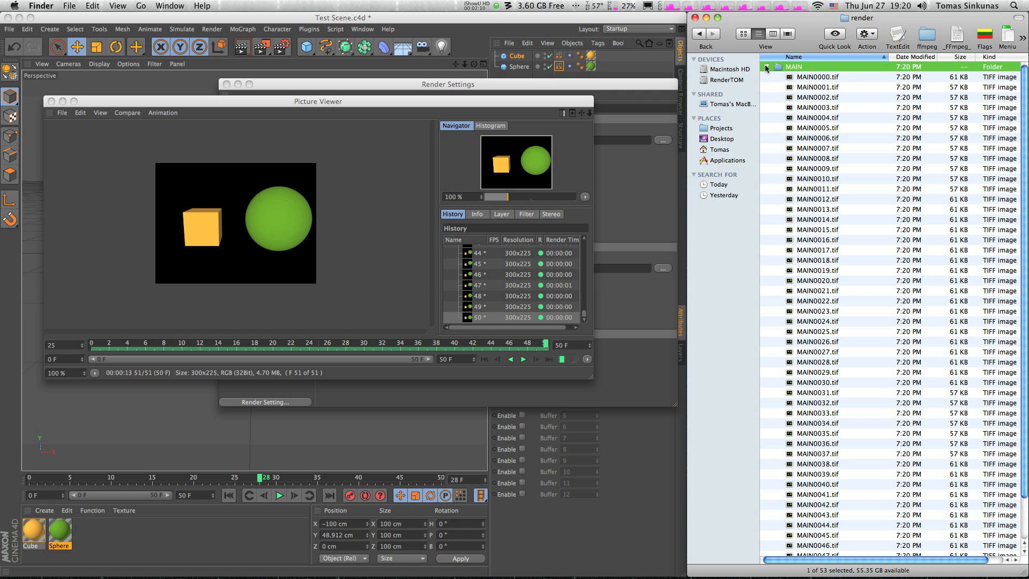
click(767, 66)
Expand the PASS folder and select PASS_matenv frames 0000–0018, then PASS_matenv0038
click(792, 77)
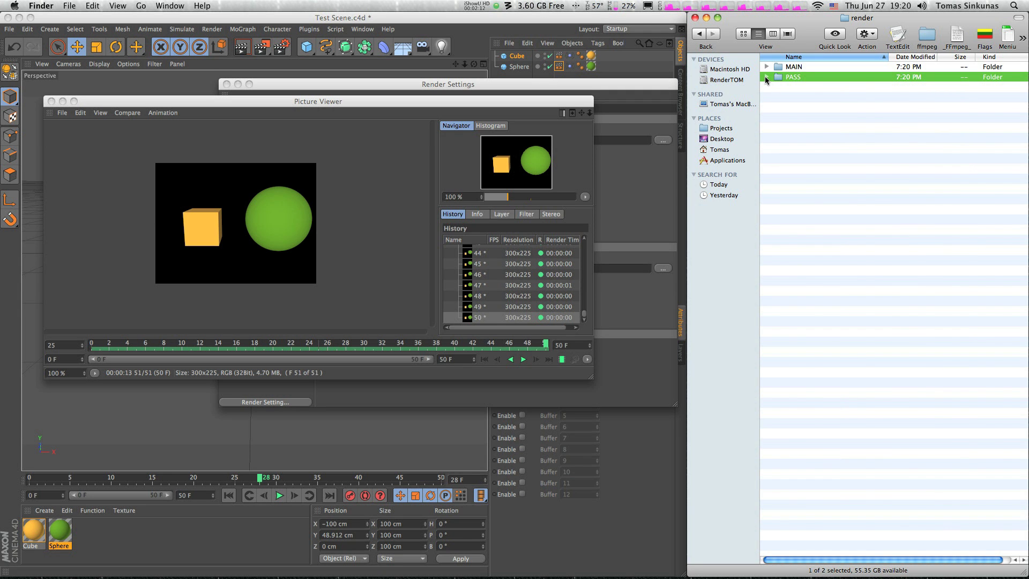
click(766, 77)
scroll(856, 179, down, 5)
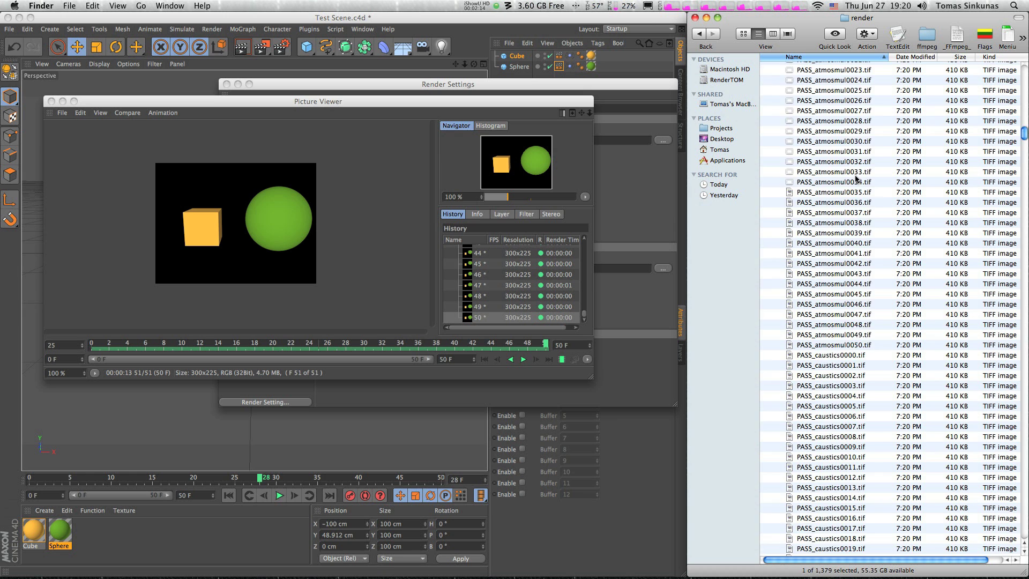
scroll(856, 179, down, 15)
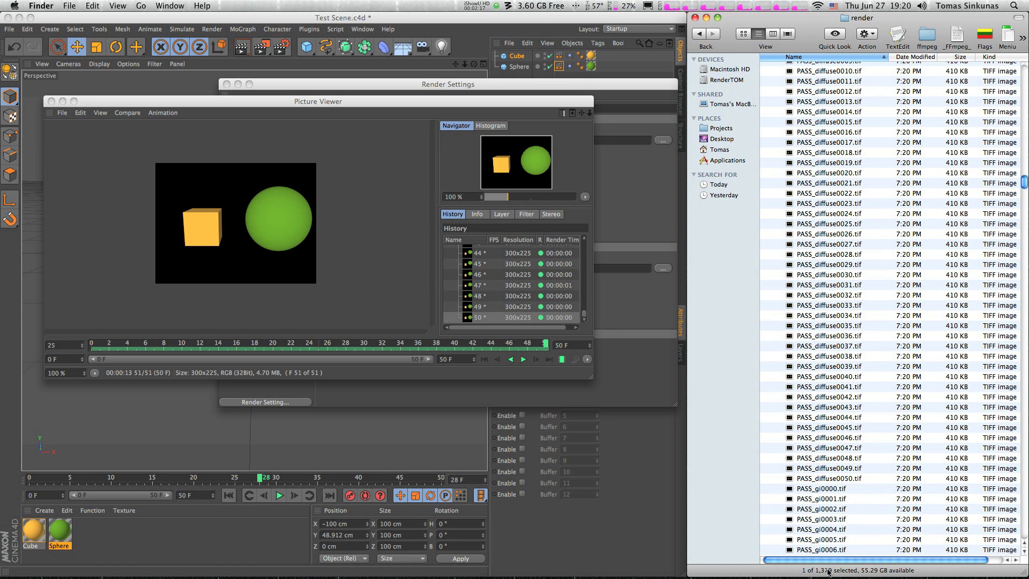
scroll(856, 187, down, 15)
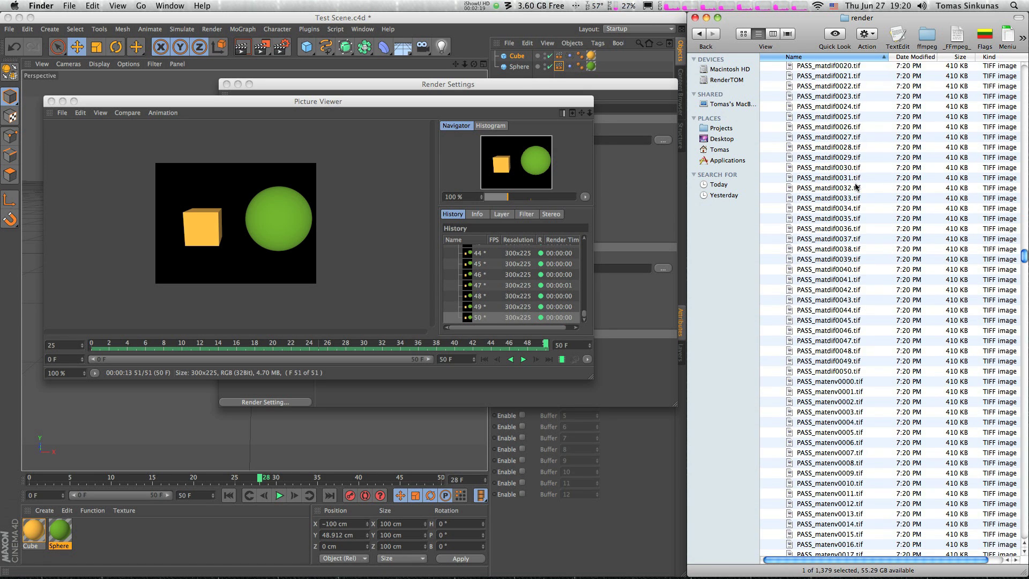
click(848, 382)
scroll(844, 301, down, 15)
scroll(844, 299, up, 15)
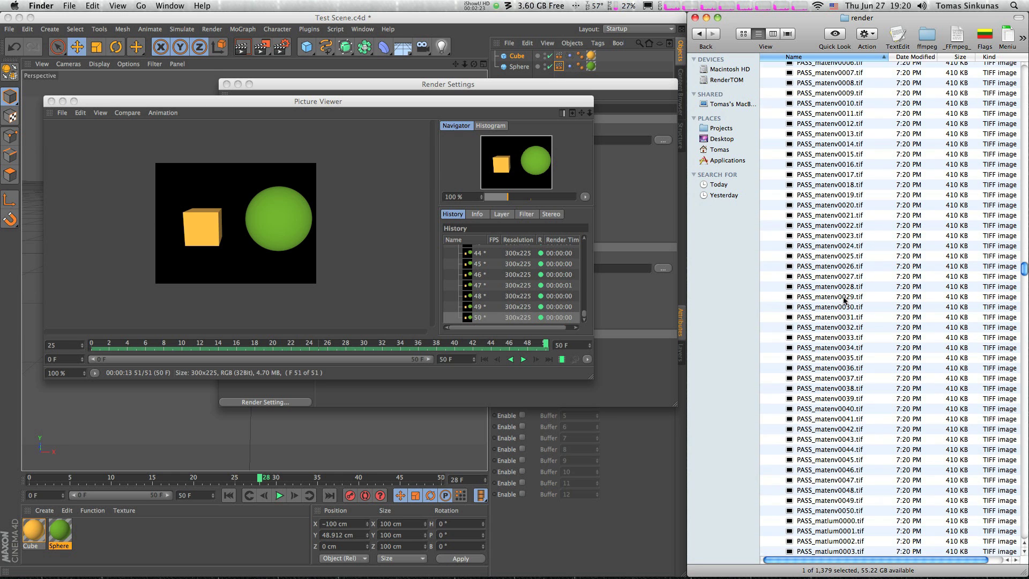
scroll(844, 300, down, 2)
shift+click(847, 342)
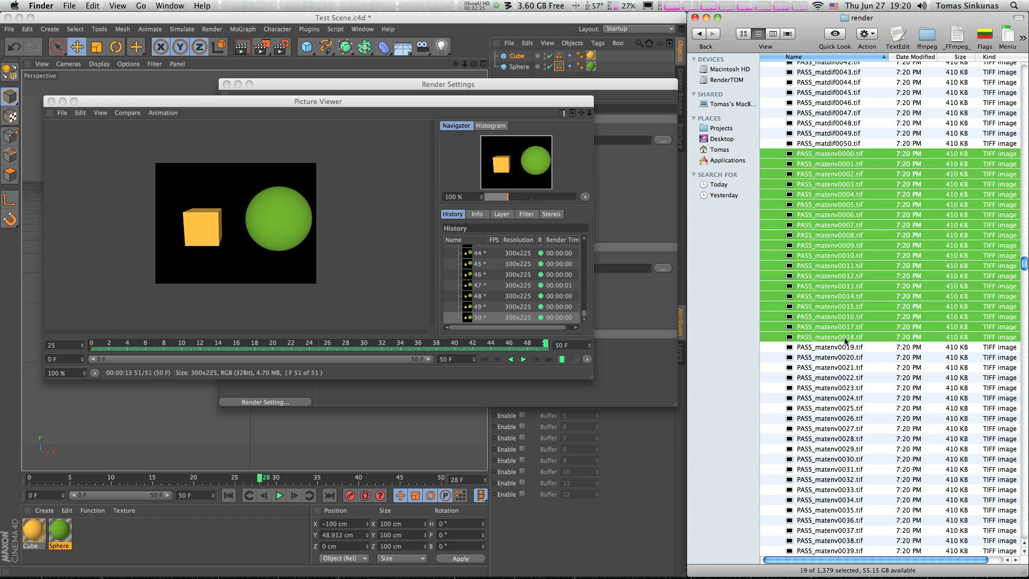
scroll(848, 271, down, 9)
click(849, 270)
scroll(845, 273, down, 20)
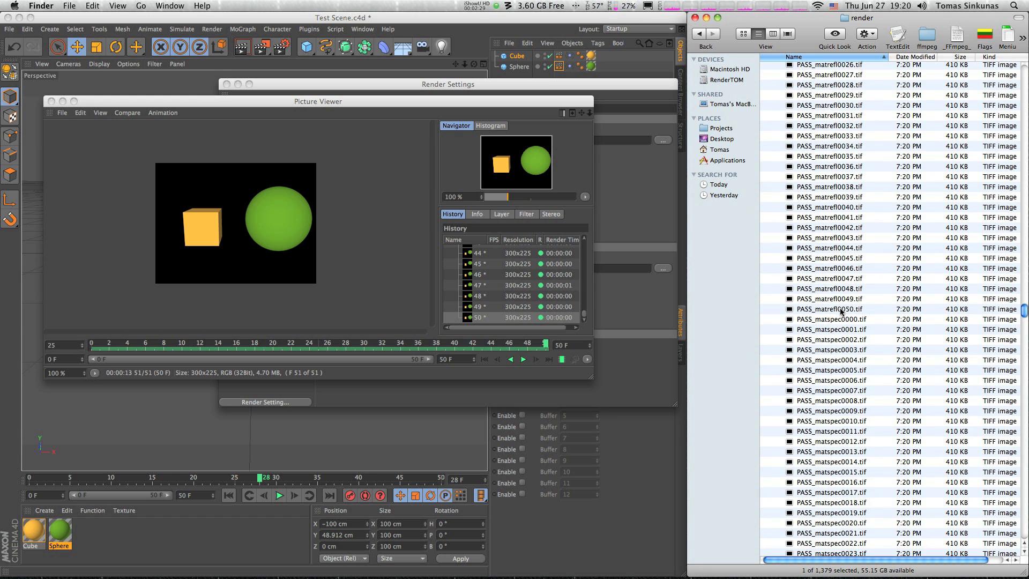
scroll(842, 311, down, 20)
Select ranges of PASS_motion, PASS_refl/refr and PASS_shadow TIFFs to inspect them
click(842, 403)
scroll(867, 273, down, 13)
shift+click(867, 271)
scroll(867, 268, down, 2)
scroll(868, 265, down, 20)
scroll(869, 270, up, 2)
click(842, 265)
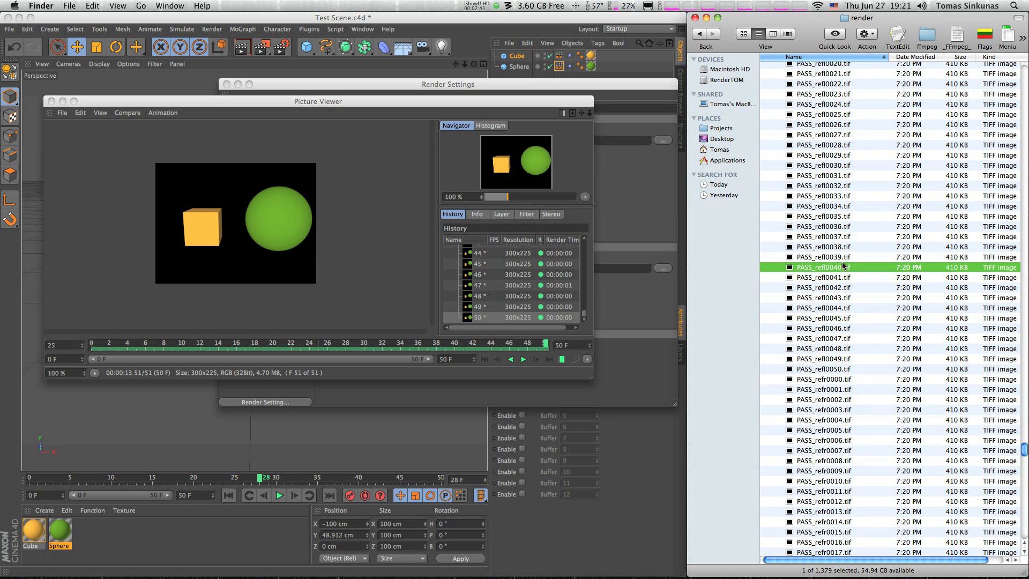
scroll(847, 266, down, 15)
shift+click(851, 269)
scroll(851, 270, down, 15)
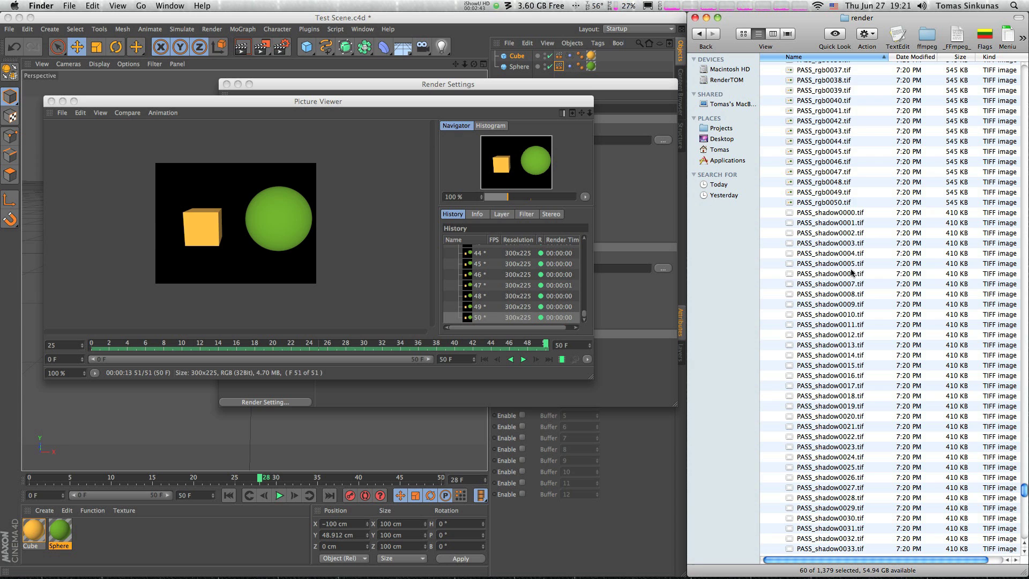
click(852, 273)
shift+click(856, 406)
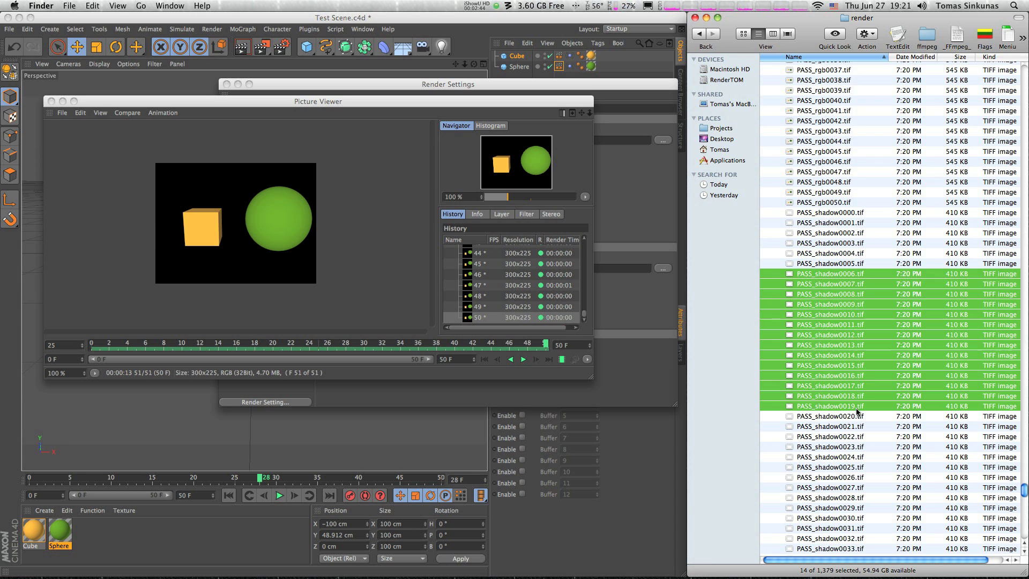
click(872, 243)
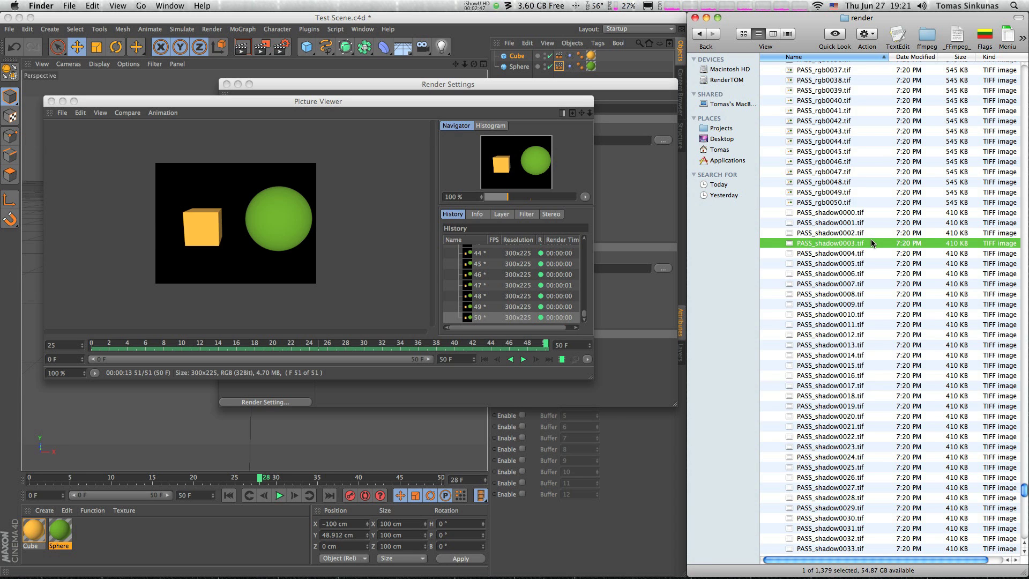
scroll(872, 243, up, 20)
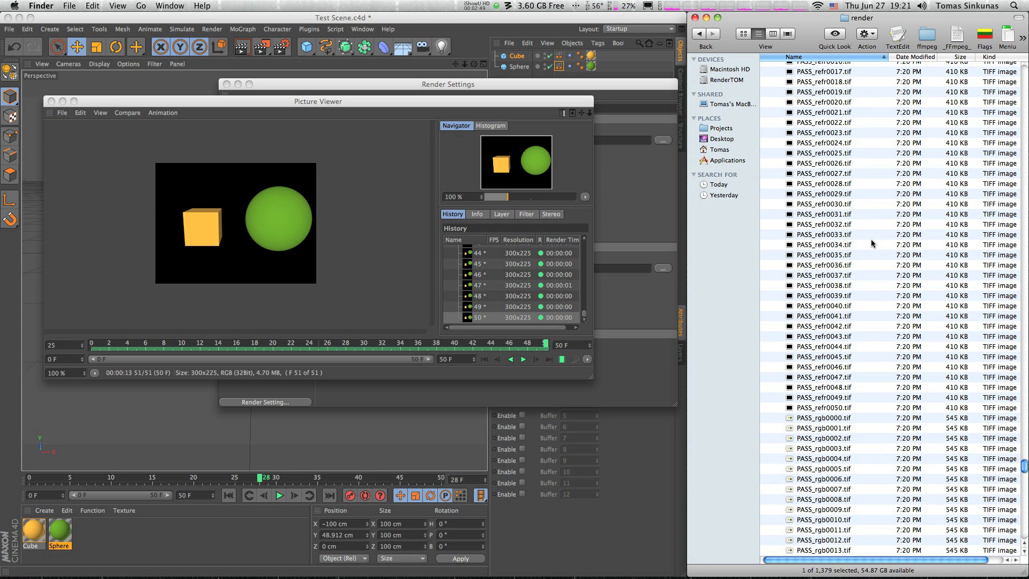
Close the Picture Viewer and select the OB1 – Cube pass in the Multi-Pass list
click(650, 221)
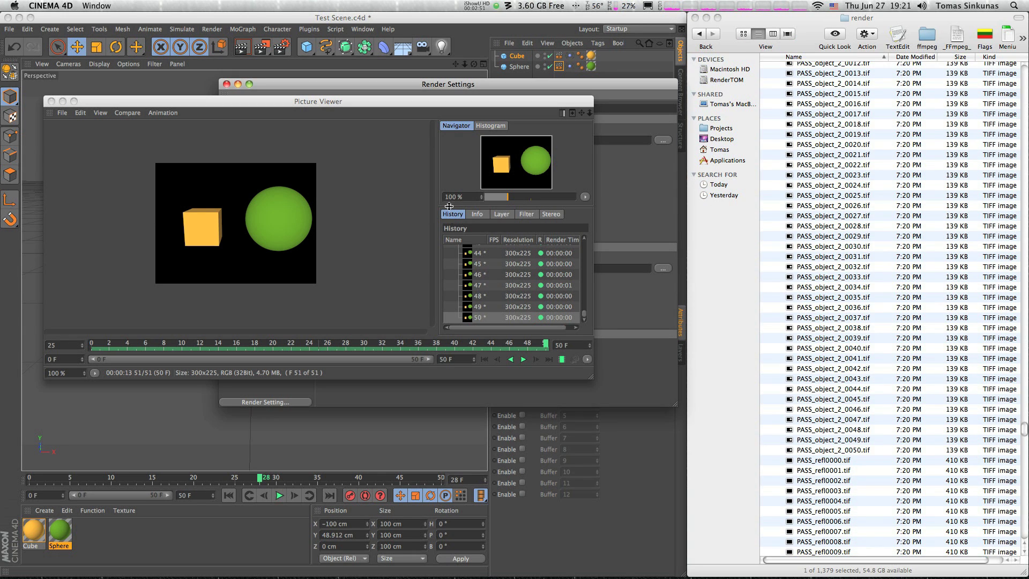
click(51, 101)
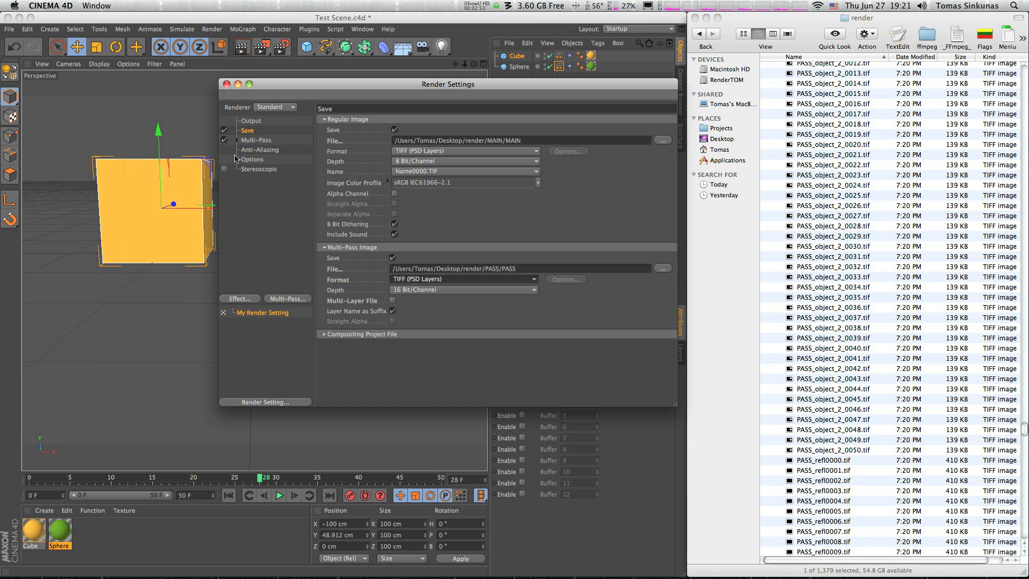
drag(308, 173, 308, 255)
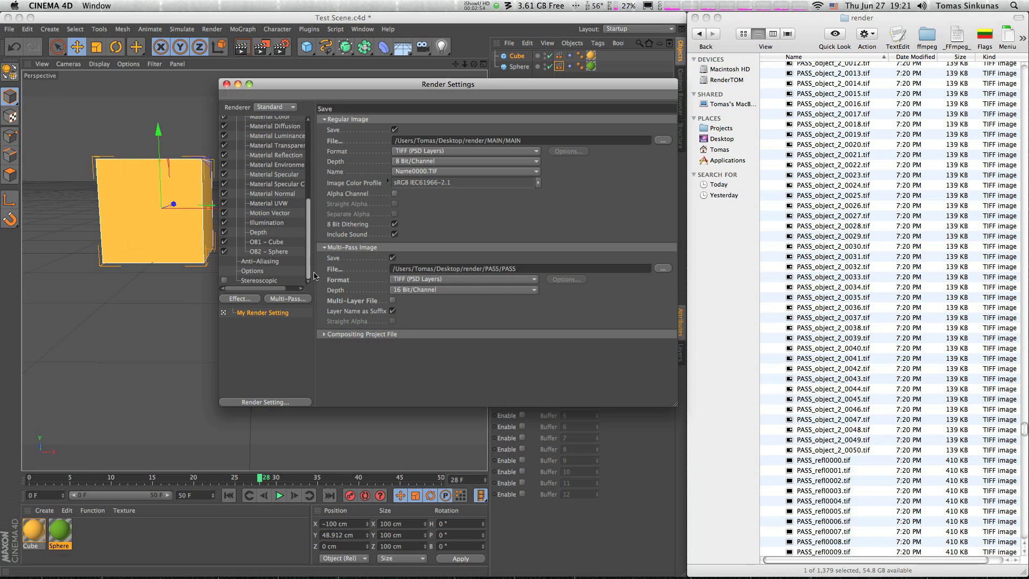
click(279, 243)
In Finder, select PASS_object_1 and PASS_object_2 TIFFs such as 0000, 0001, 0046 and 0048
click(909, 190)
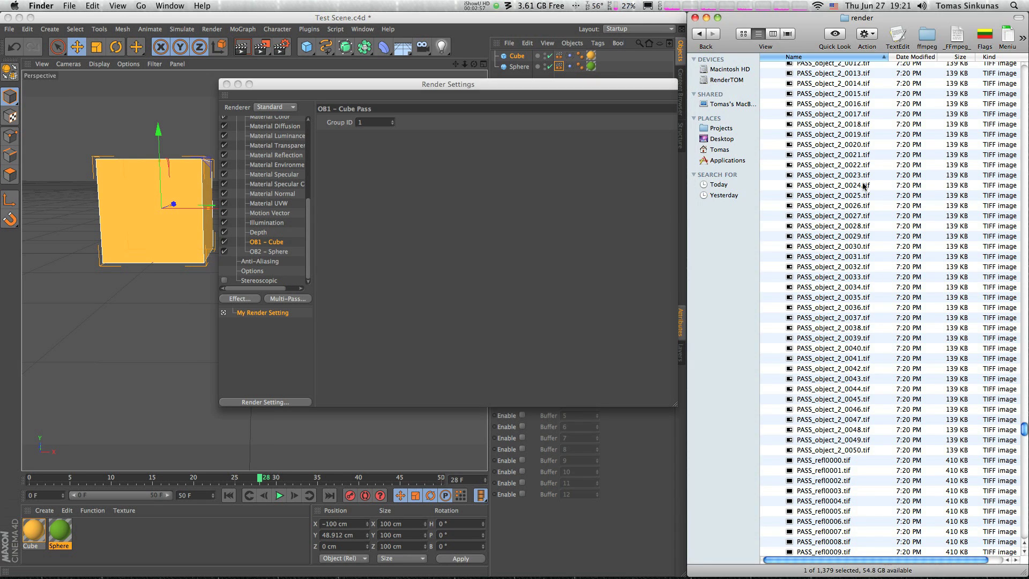
scroll(868, 194, up, 10)
scroll(868, 194, up, 5)
click(873, 272)
click(864, 263)
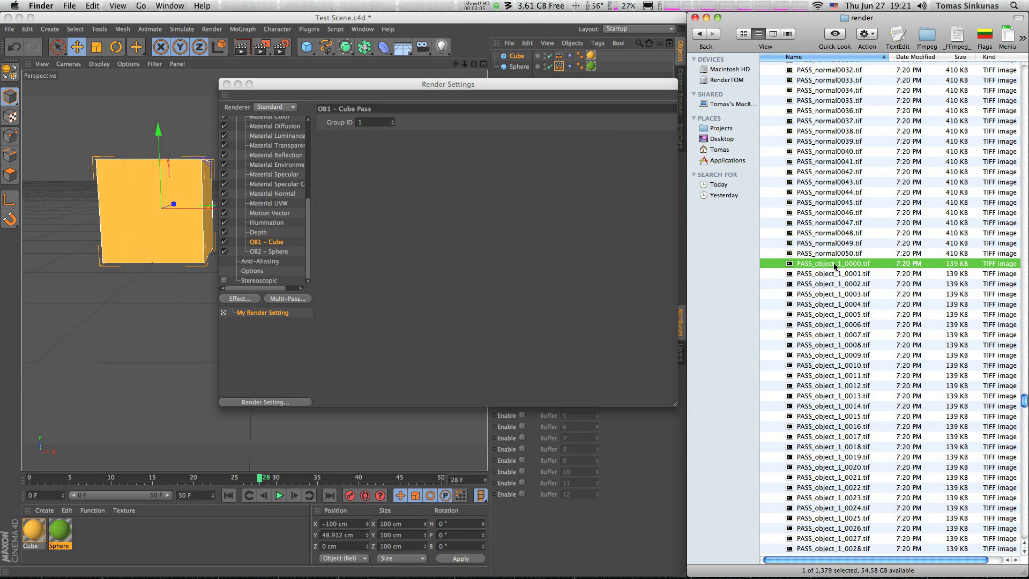
scroll(851, 266, down, 15)
click(854, 297)
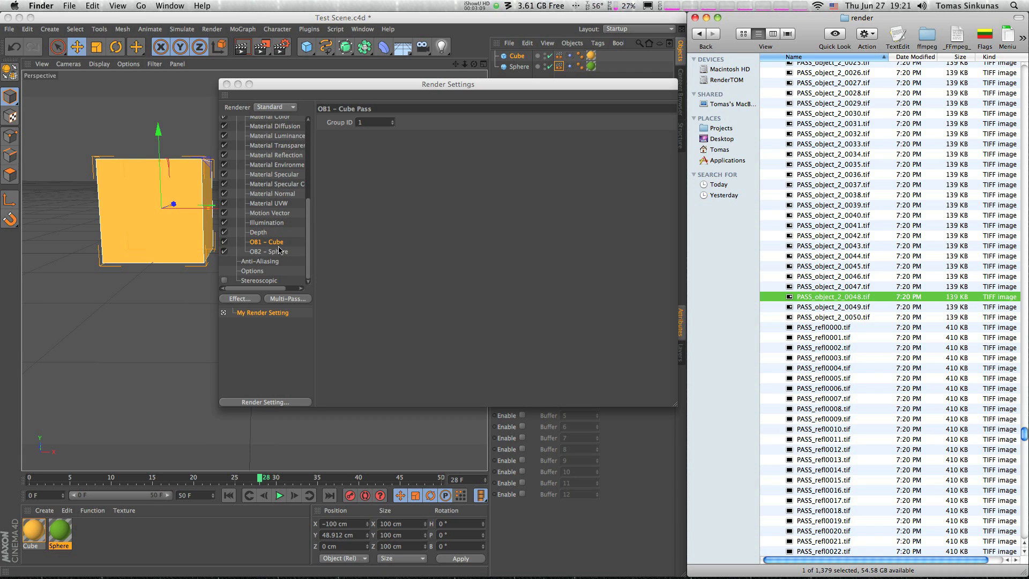
click(860, 280)
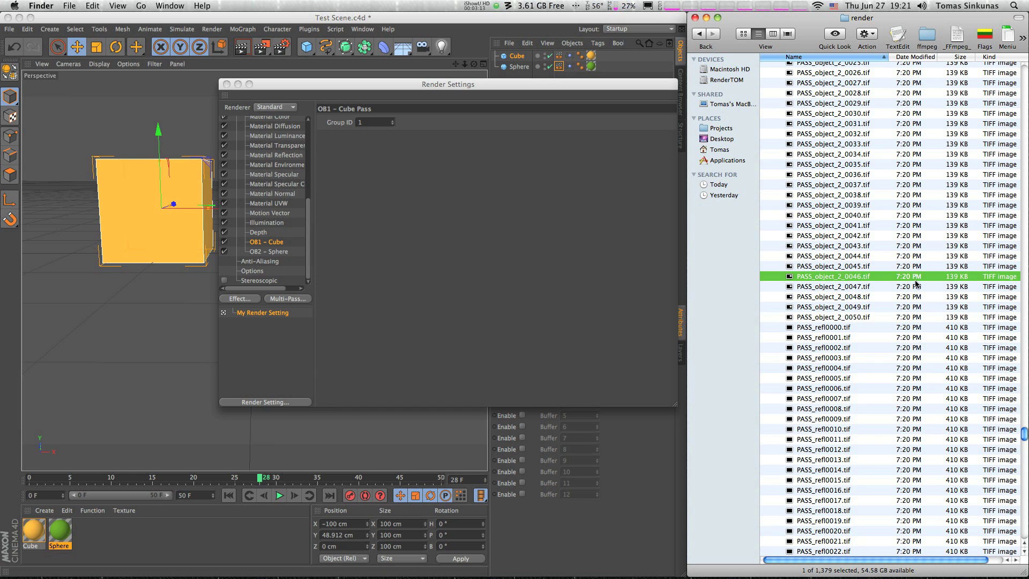
Quick Look the object pass images, including the cube's mask PASS_object_1_0007.tif
key(space)
key(space)
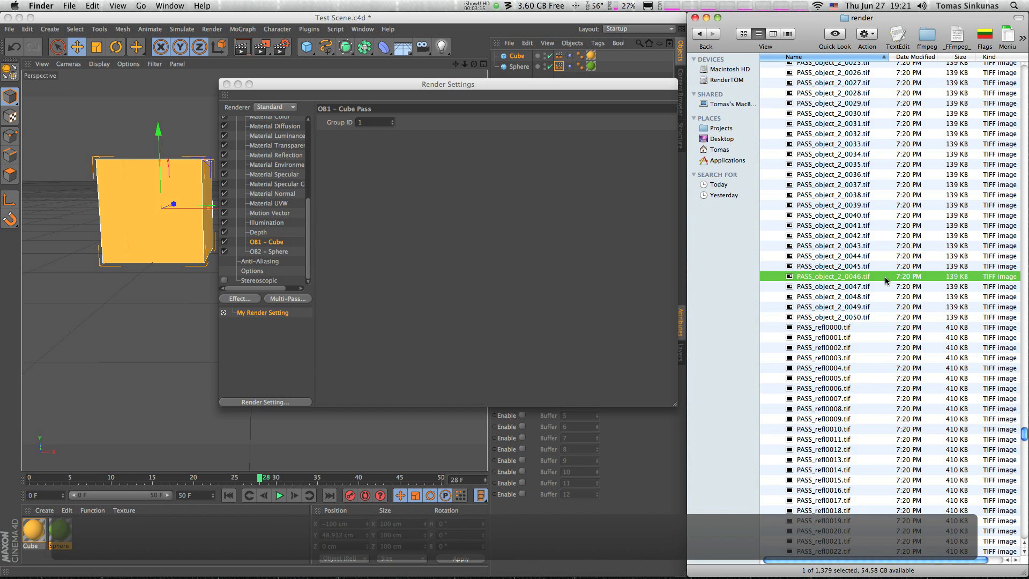
scroll(885, 277, up, 15)
scroll(886, 276, up, 3)
click(855, 254)
key(space)
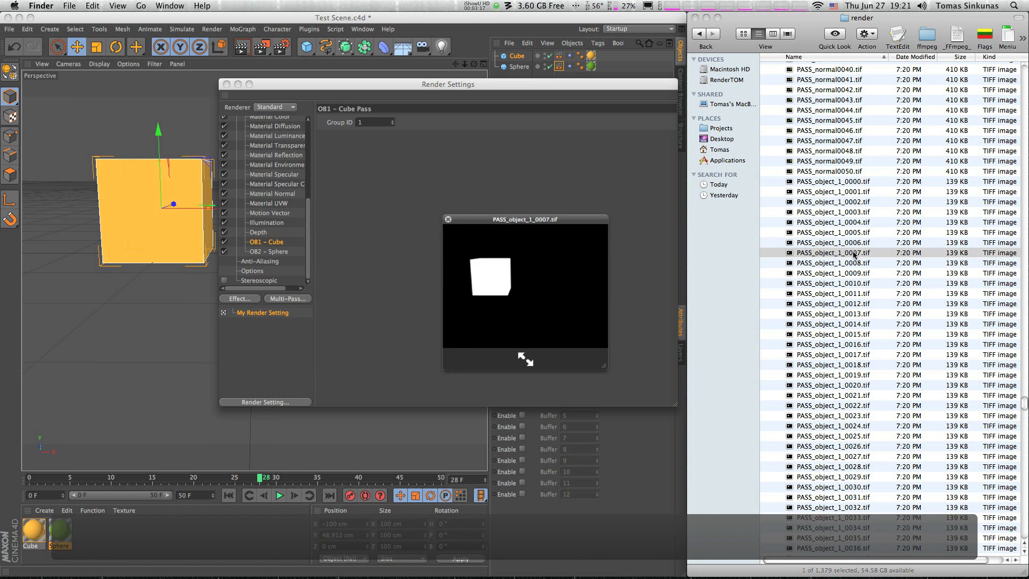
key(space)
scroll(863, 252, down, 5)
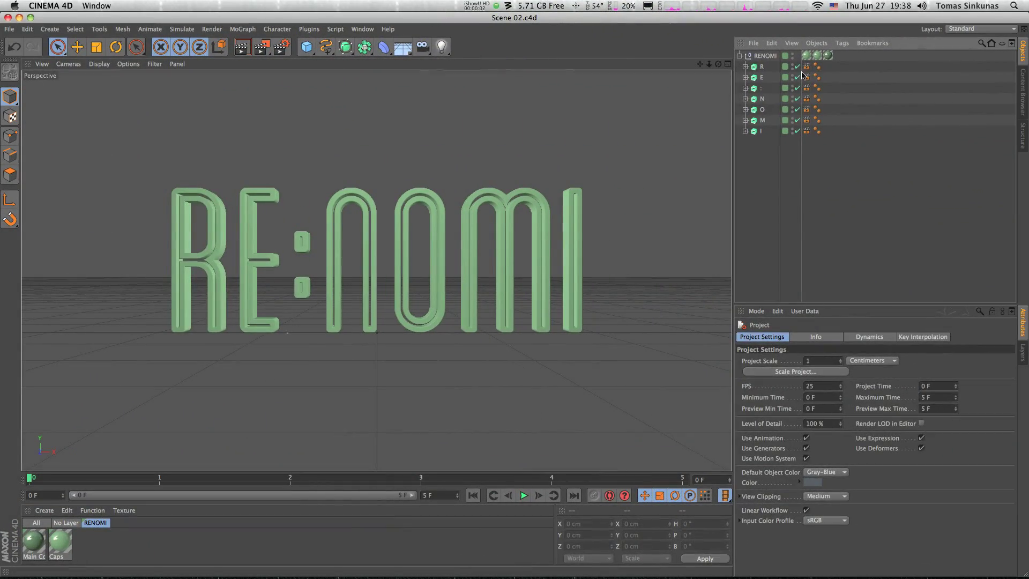
Check the Compositing tag object buffer of each letter R, E, colon, N, O, M, I
click(804, 66)
click(806, 67)
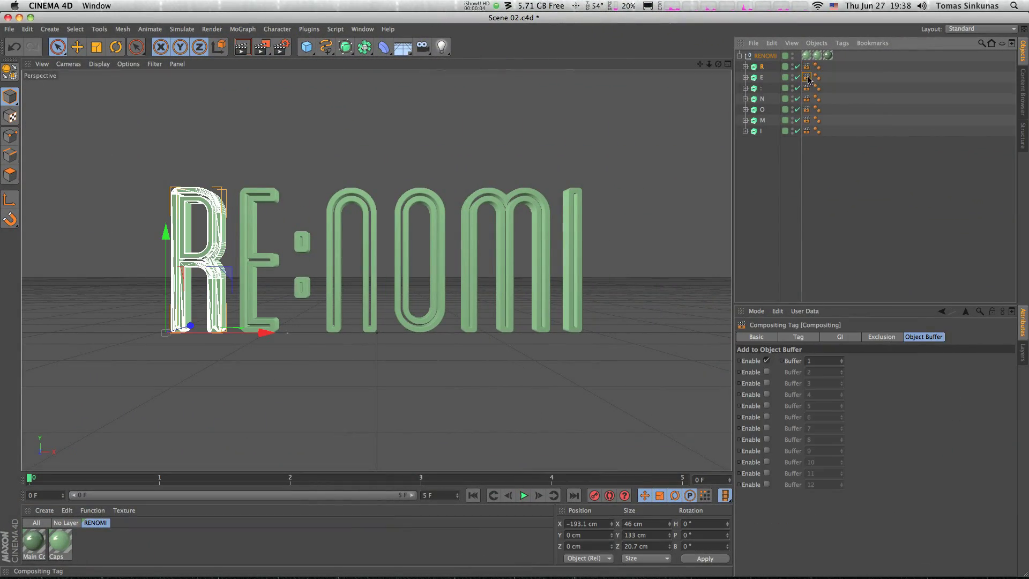
click(807, 77)
click(806, 88)
click(807, 100)
click(807, 110)
click(806, 120)
click(807, 130)
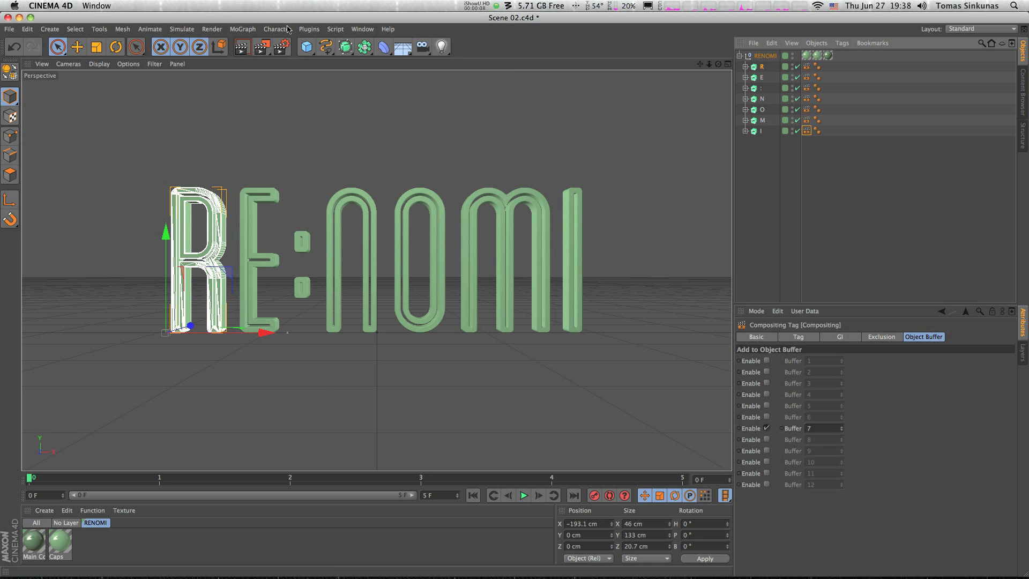
Set the Render Settings frame range to All Frames and begin choosing the regular image save path
click(282, 47)
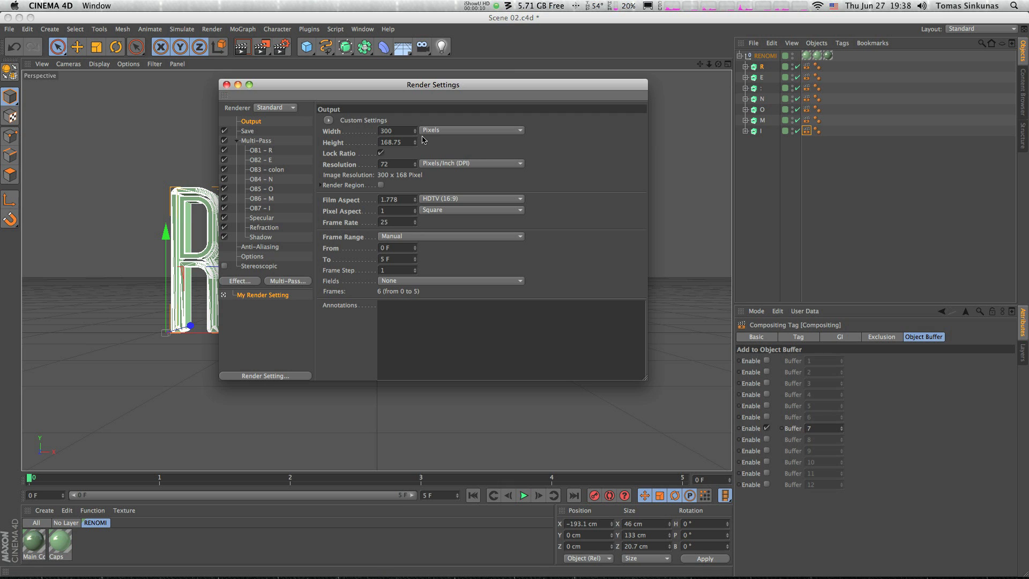
double_click(402, 132)
click(435, 241)
click(472, 268)
click(250, 131)
click(634, 142)
Save regular images into render/MAIN with the file name MAIN
click(482, 160)
click(473, 119)
text(MAIN)
key(Return)
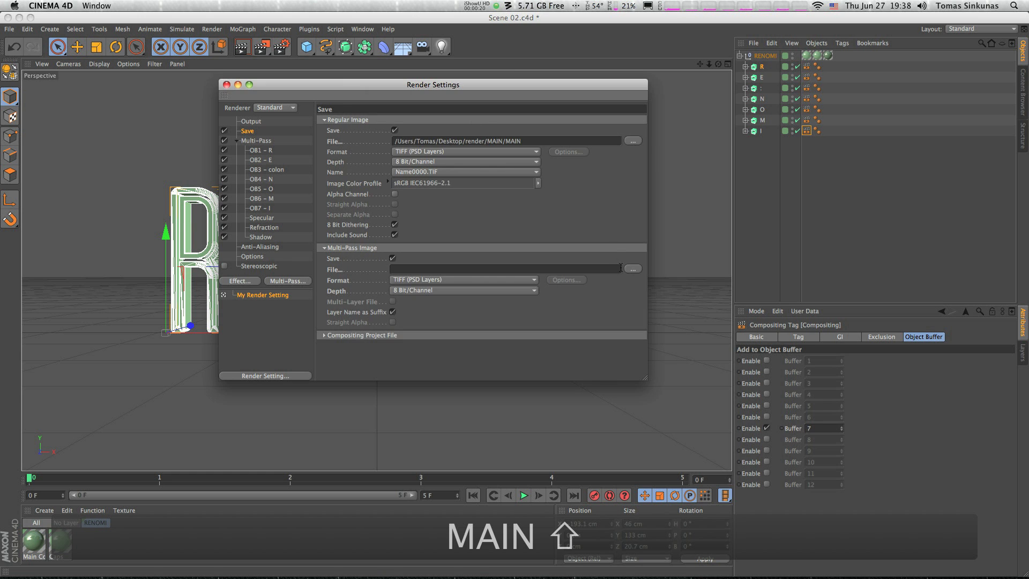
Save multi-pass images into render/PASS with the file name PASS
click(633, 269)
click(494, 145)
click(494, 155)
click(467, 170)
click(487, 118)
text(PASS)
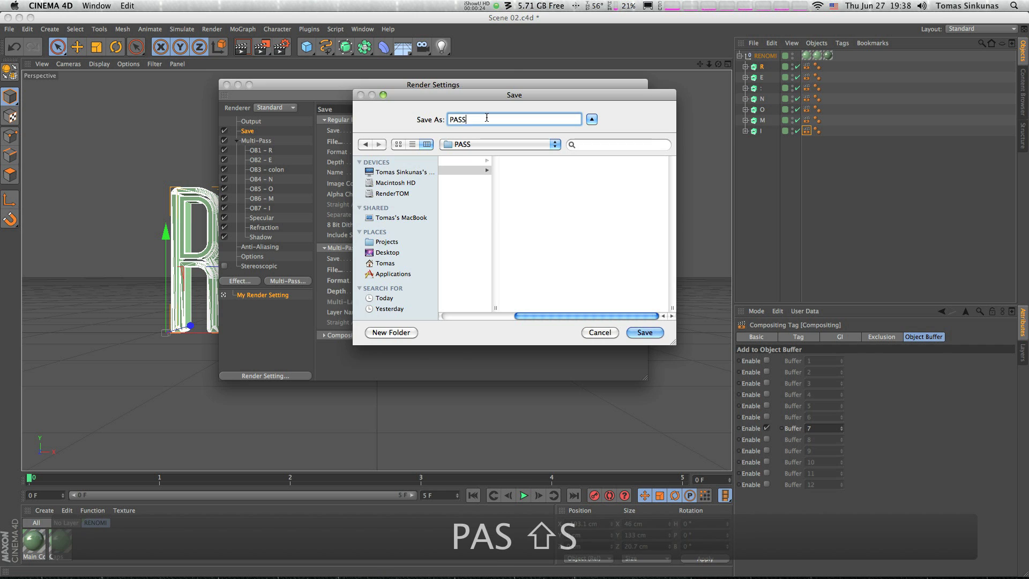
key(Return)
Turn on saving a Compositing Project File
click(404, 335)
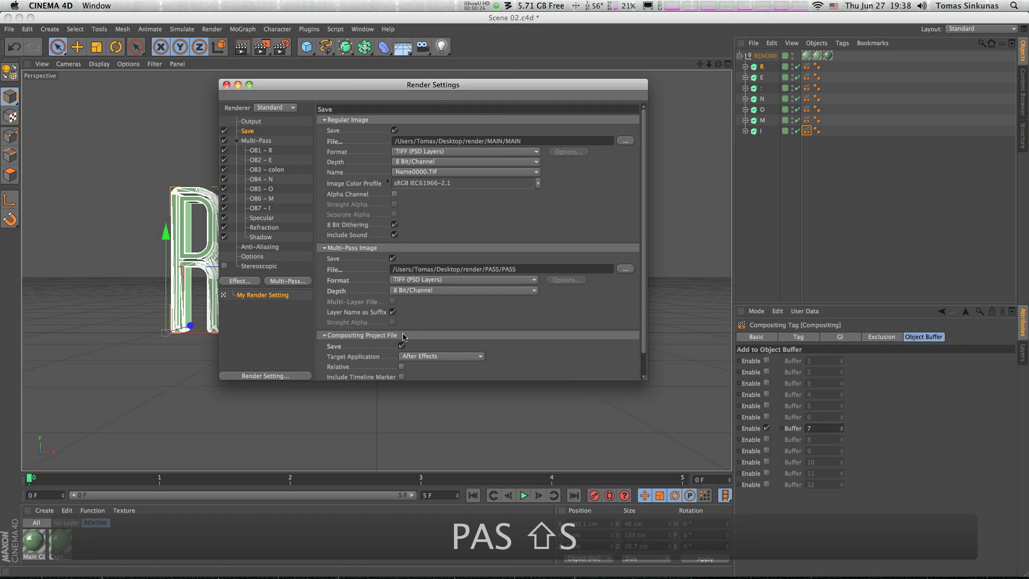
click(402, 346)
click(428, 336)
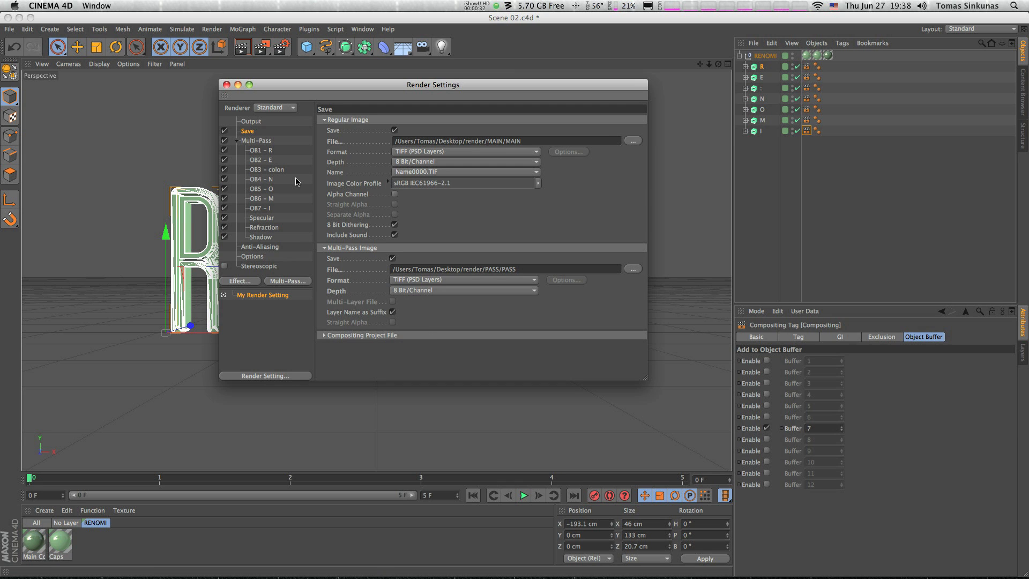
Review the object, Specular and Shadow passes in the Multi-Pass list
click(260, 142)
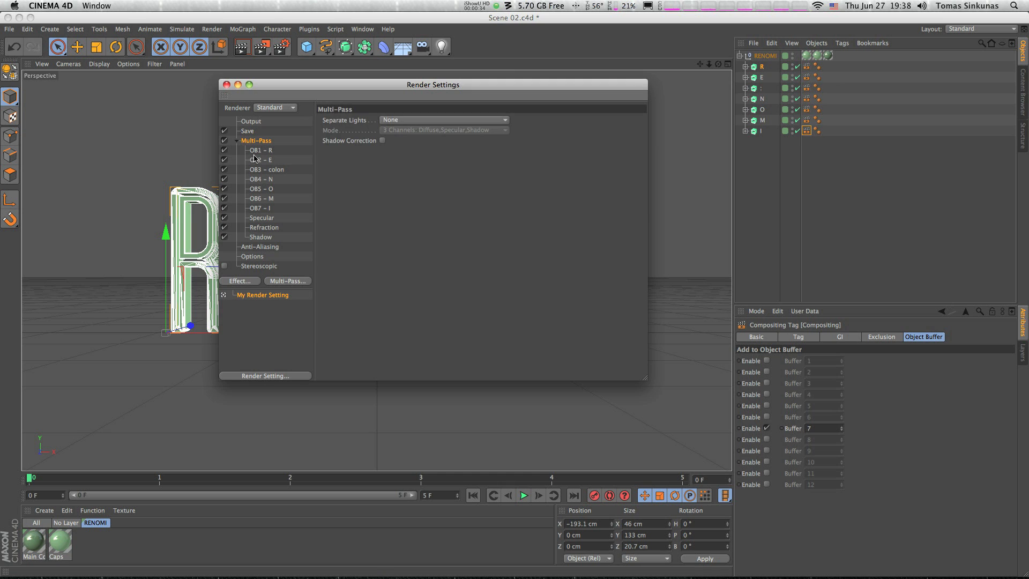
click(259, 151)
click(263, 160)
click(265, 169)
click(263, 186)
click(265, 199)
click(266, 209)
click(267, 219)
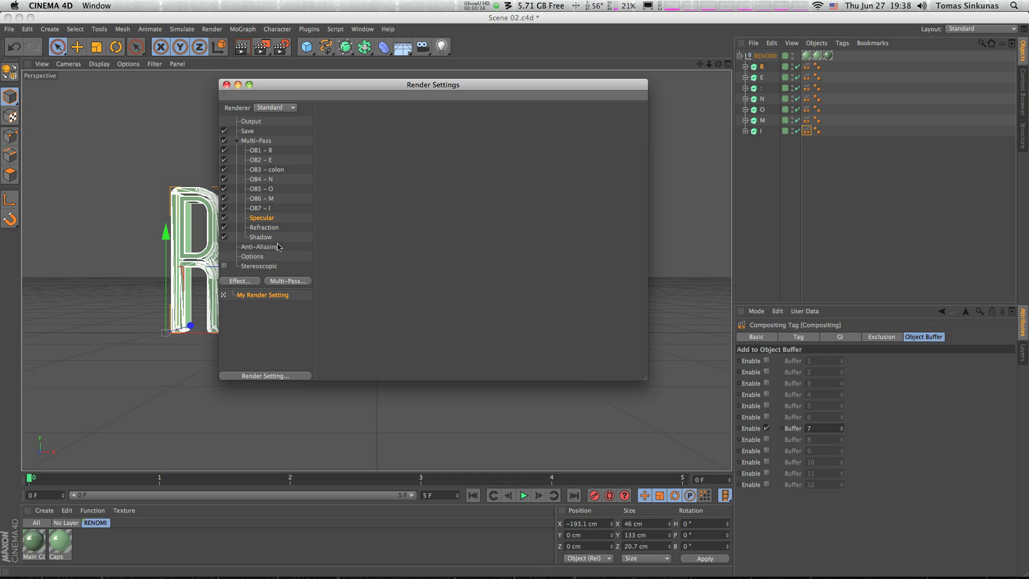
click(266, 238)
Rename the Specular, Refraction and Shadow passes to SPEC, REFR and SHAD
double_click(267, 219)
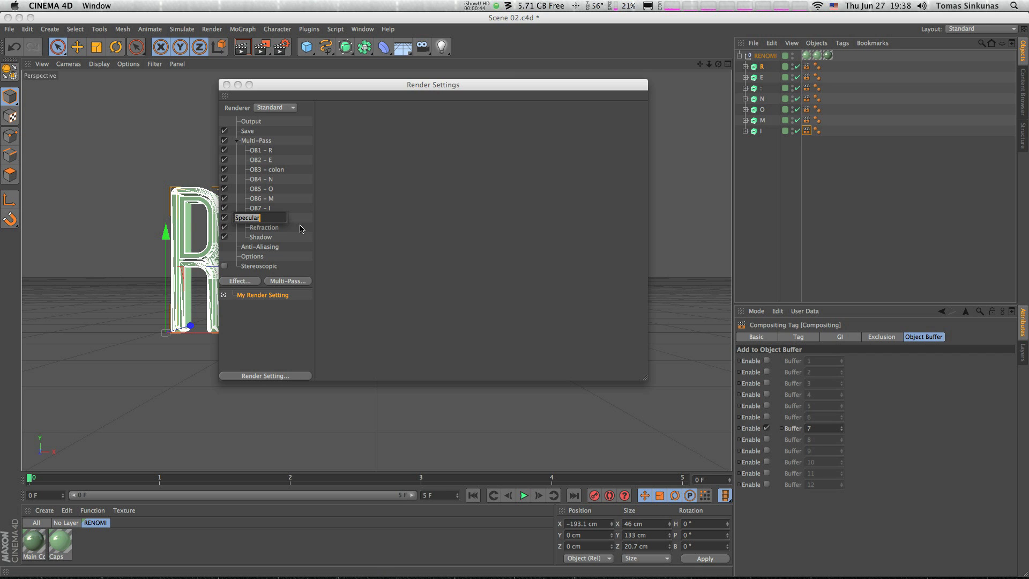
text(SPEC)
key(Return)
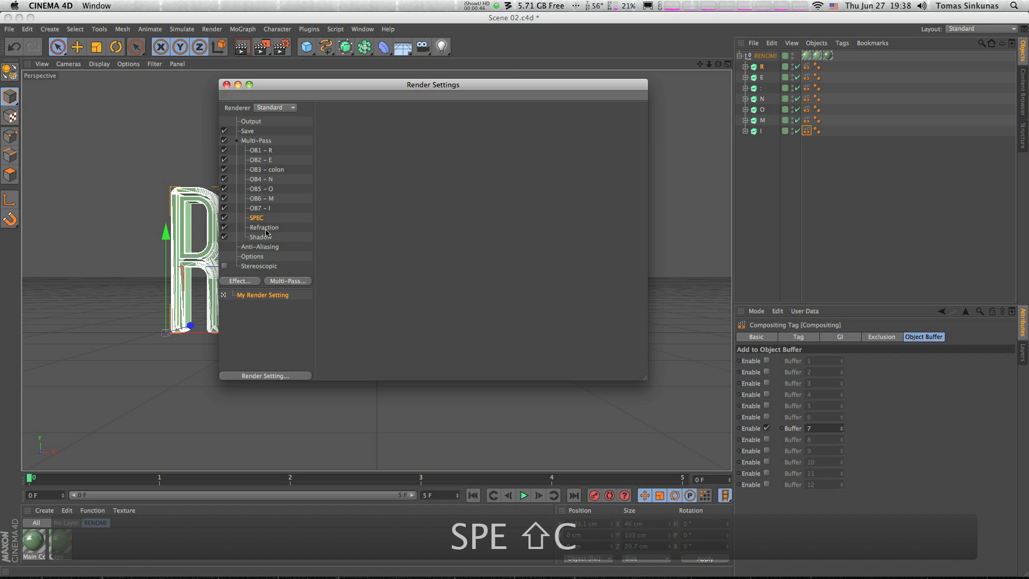
double_click(266, 229)
text(REFR)
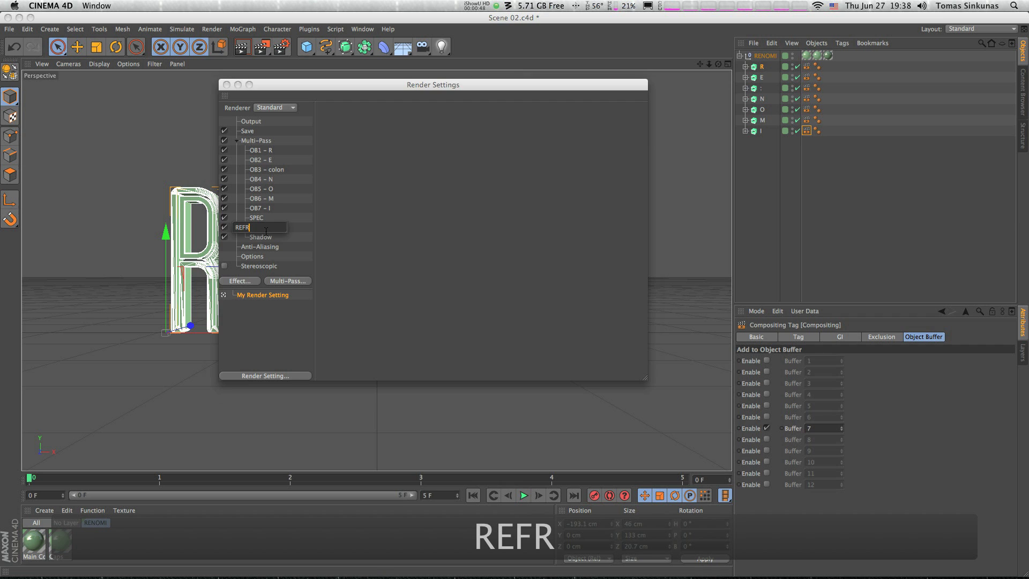
key(Return)
double_click(267, 238)
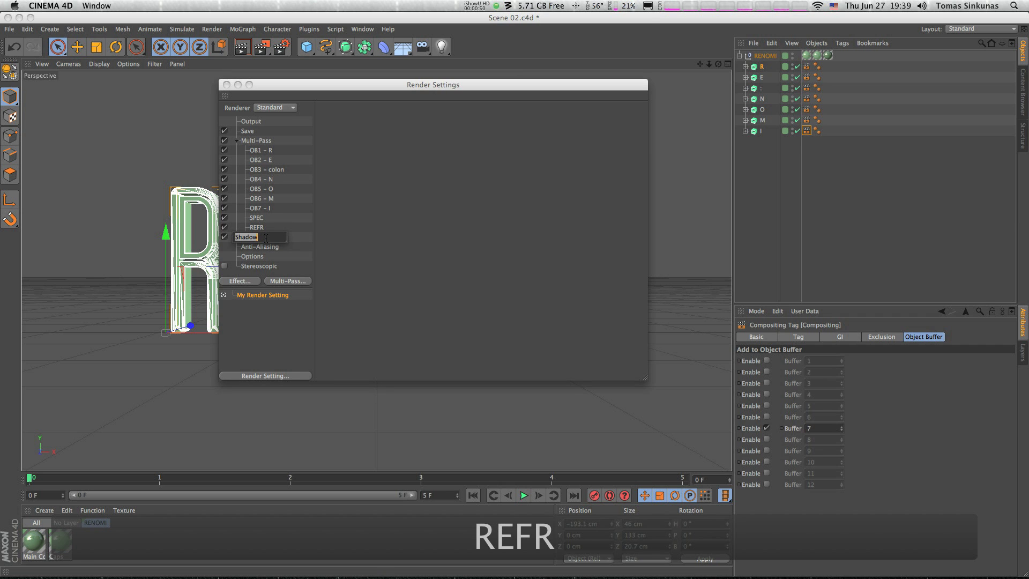
text(SHA)
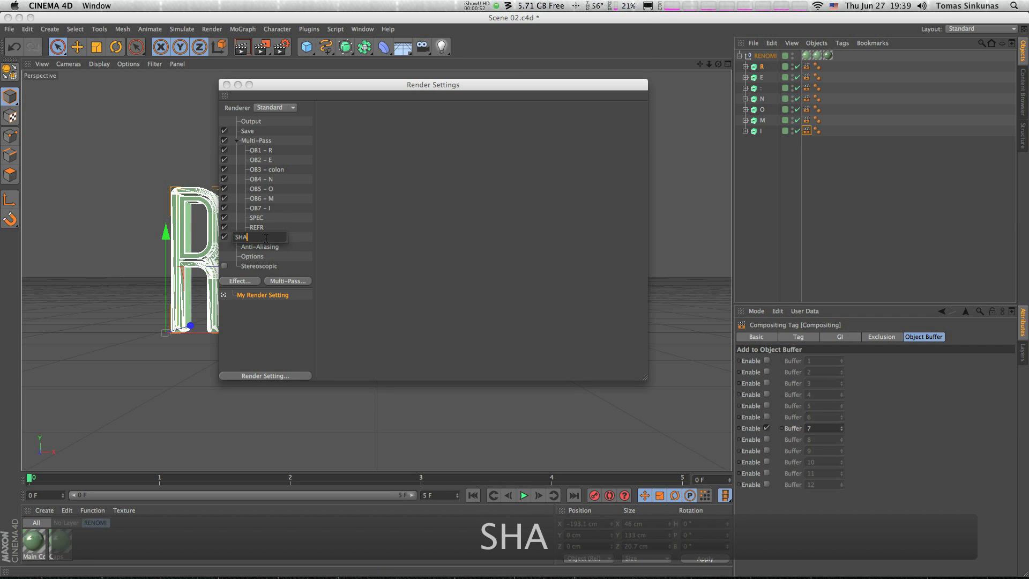
text(D)
key(Return)
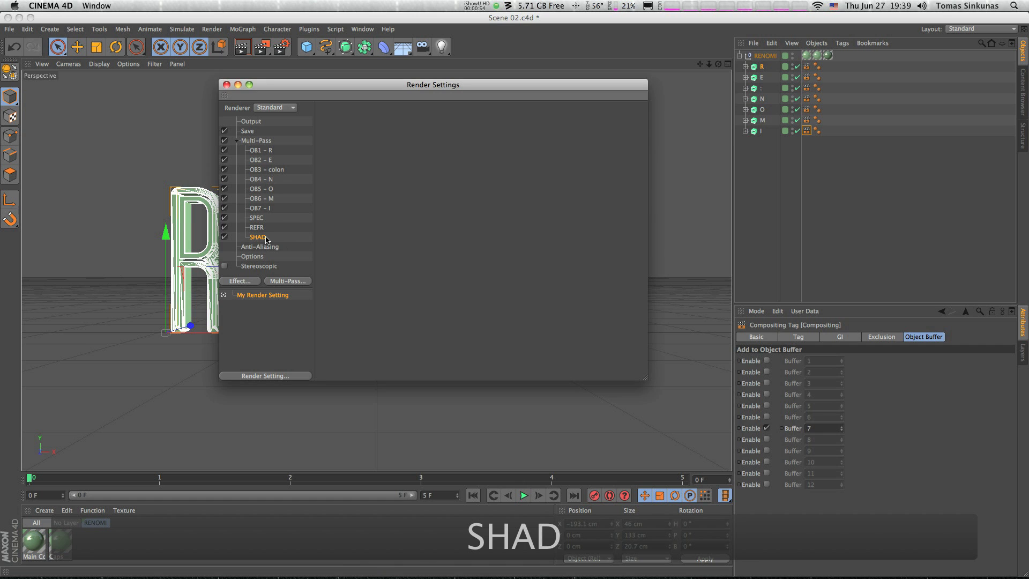
Render frames 0–5 to the Picture Viewer at 300x168, then close the viewer
click(272, 142)
click(270, 125)
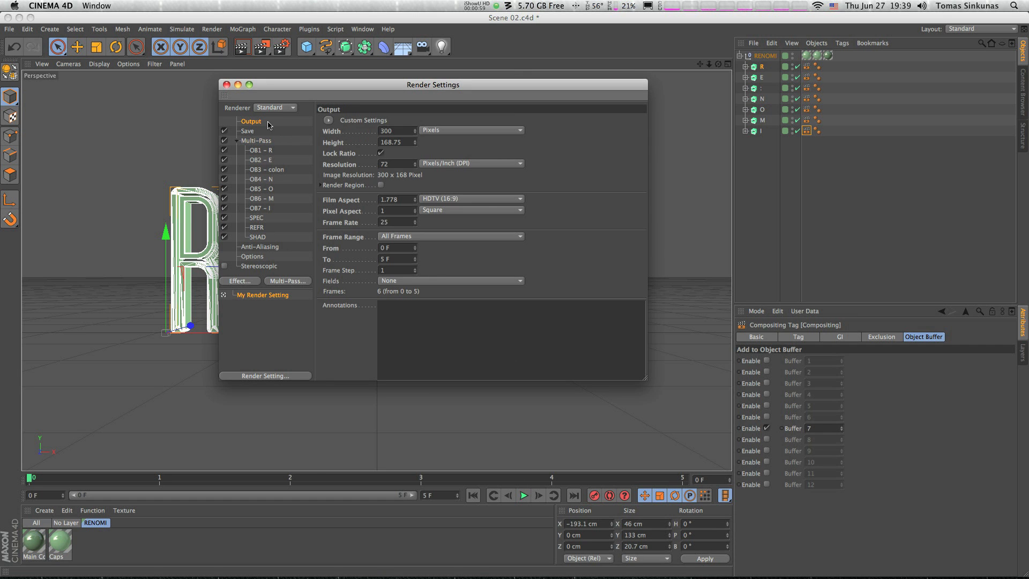
click(262, 47)
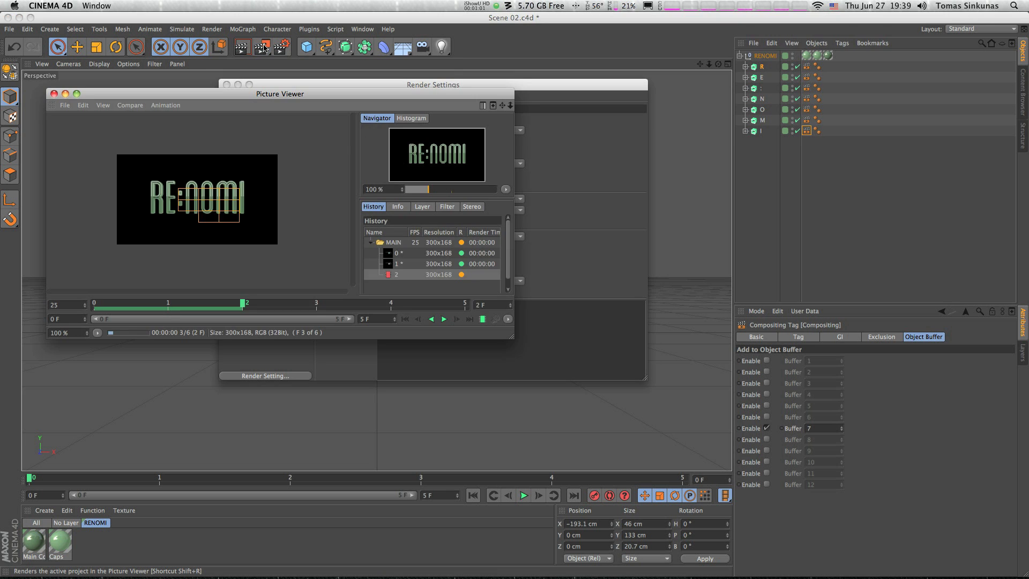
key(super+w)
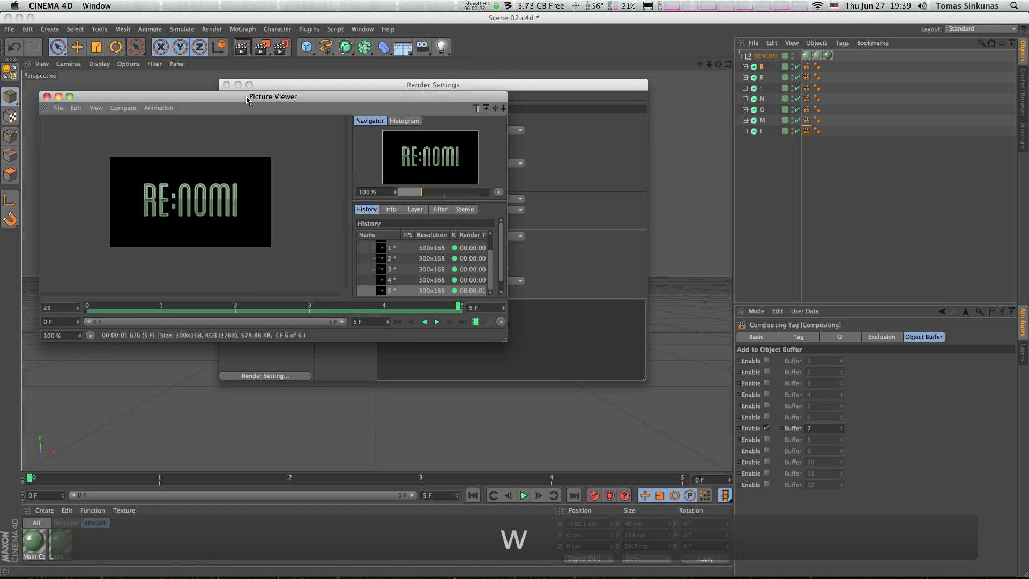
Expand MAIN and PASS in Finder to list MAIN.aec and the TIFF frames, then close Render Settings
click(31, 17)
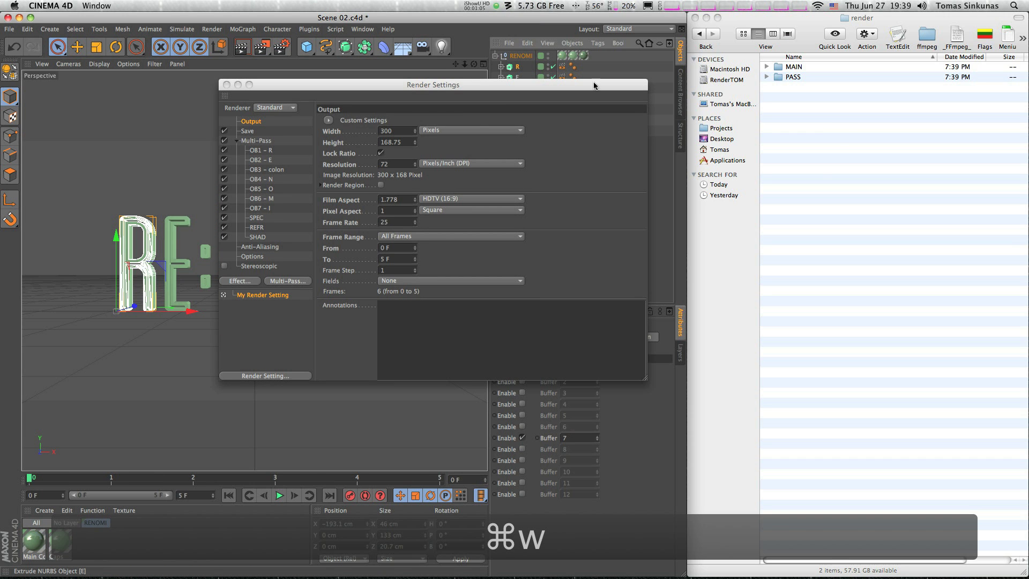
click(845, 128)
click(766, 67)
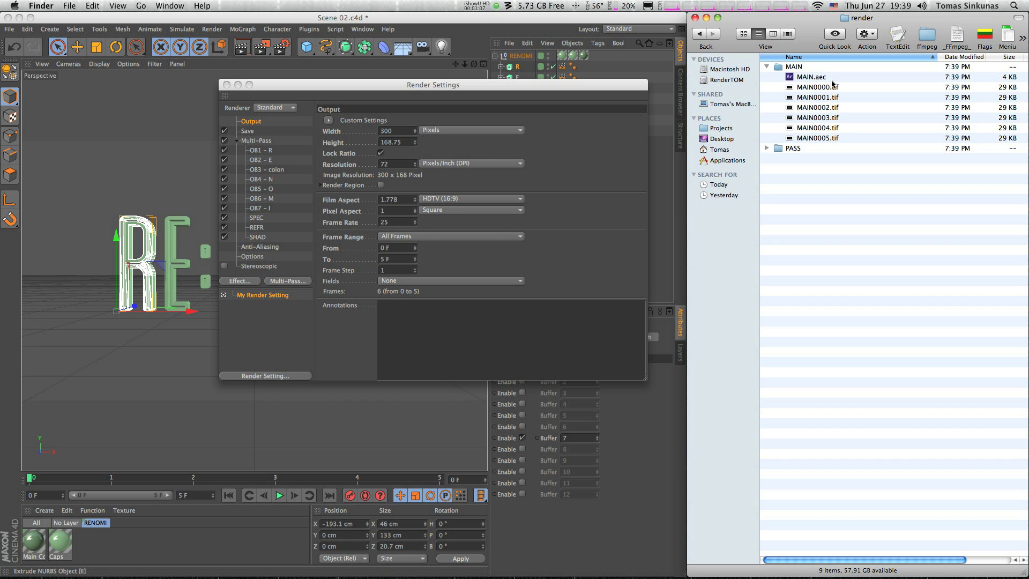
click(766, 148)
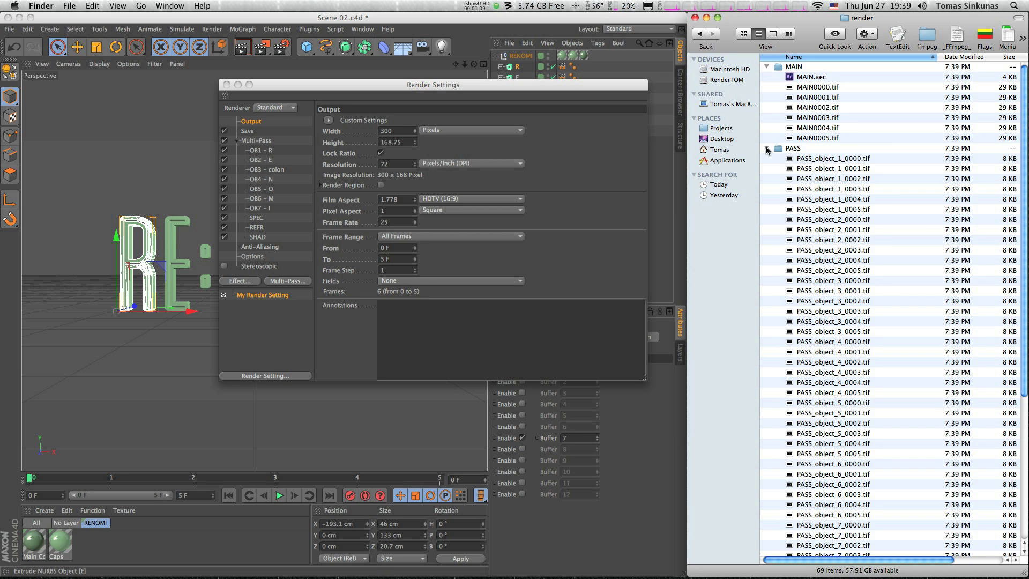
scroll(866, 206, down, 5)
scroll(866, 206, up, 5)
click(842, 181)
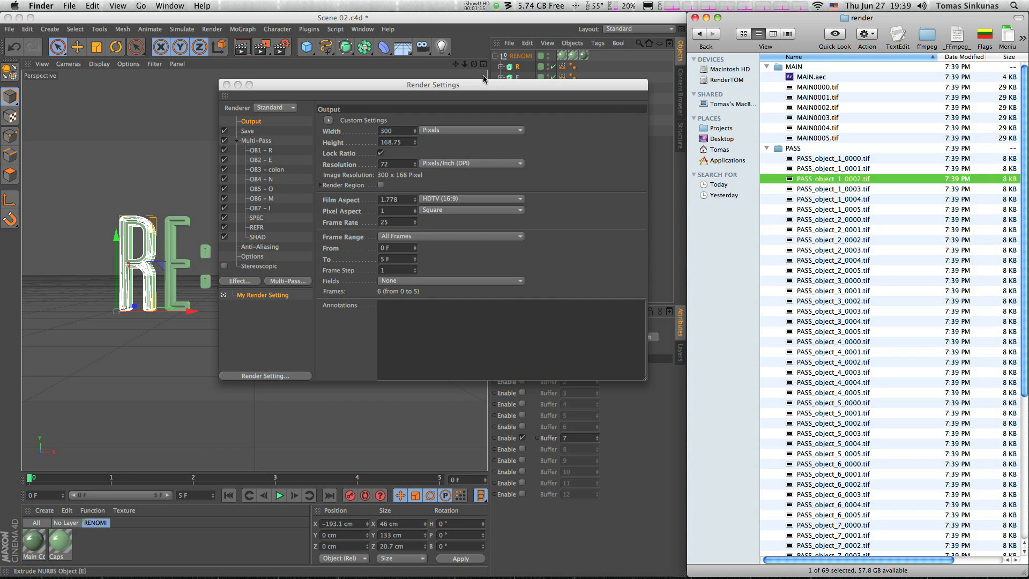
key(super+Tab)
key(super+w)
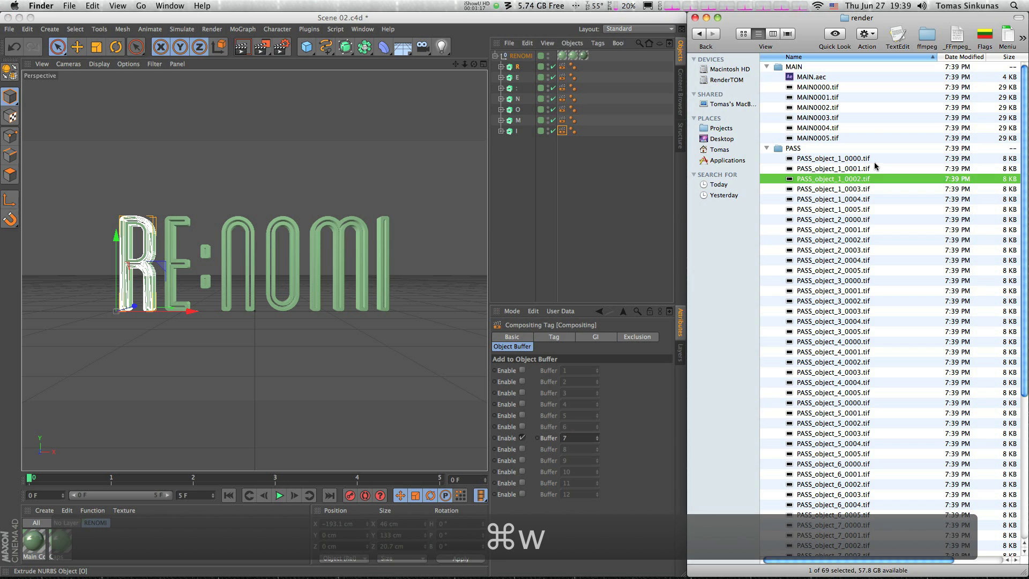
Open Renomi from Plugins with only 'Rename files based on Multi-Pass name' checked
click(880, 160)
click(312, 31)
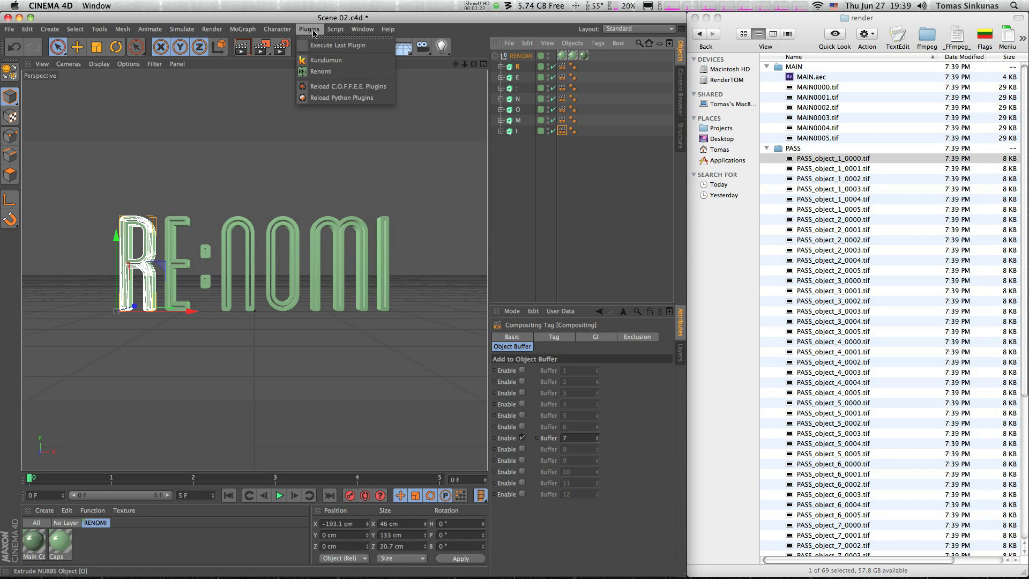
click(329, 71)
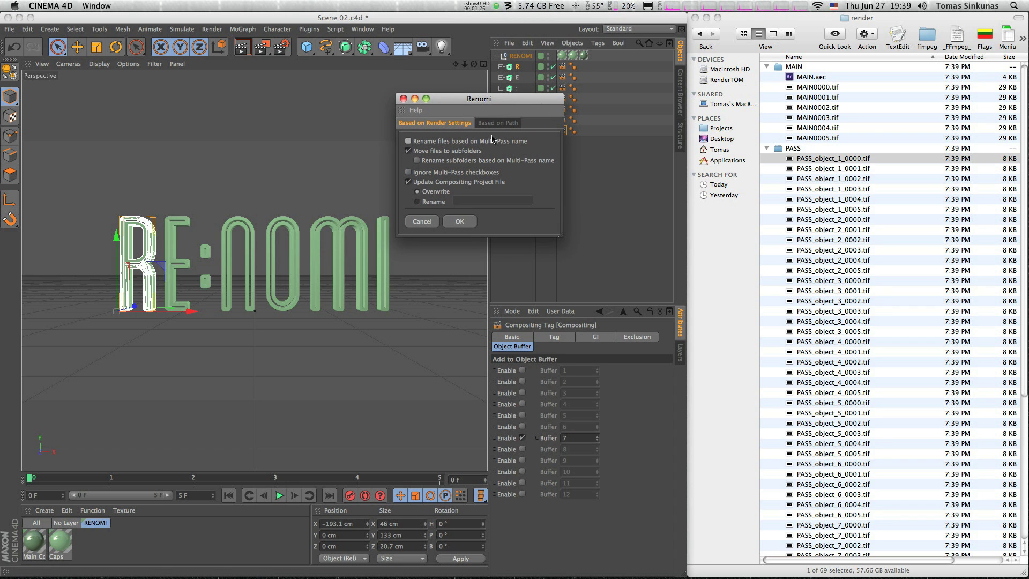
click(432, 183)
click(429, 151)
click(430, 142)
drag(481, 102, 458, 102)
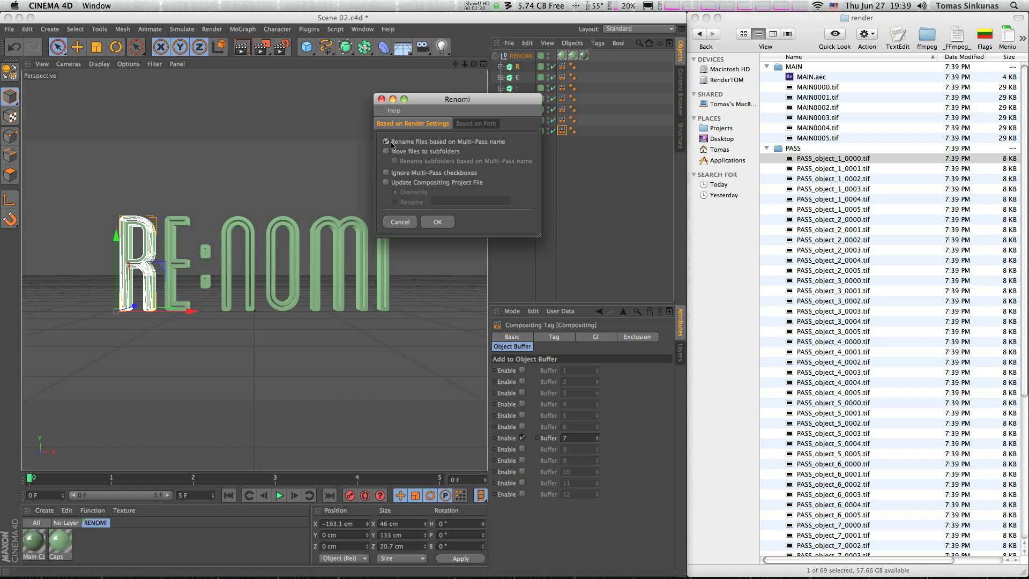
Review the OB1–OB7 and SPEC passes in Render Settings, then run Renomi on the PASS files
key(super+w)
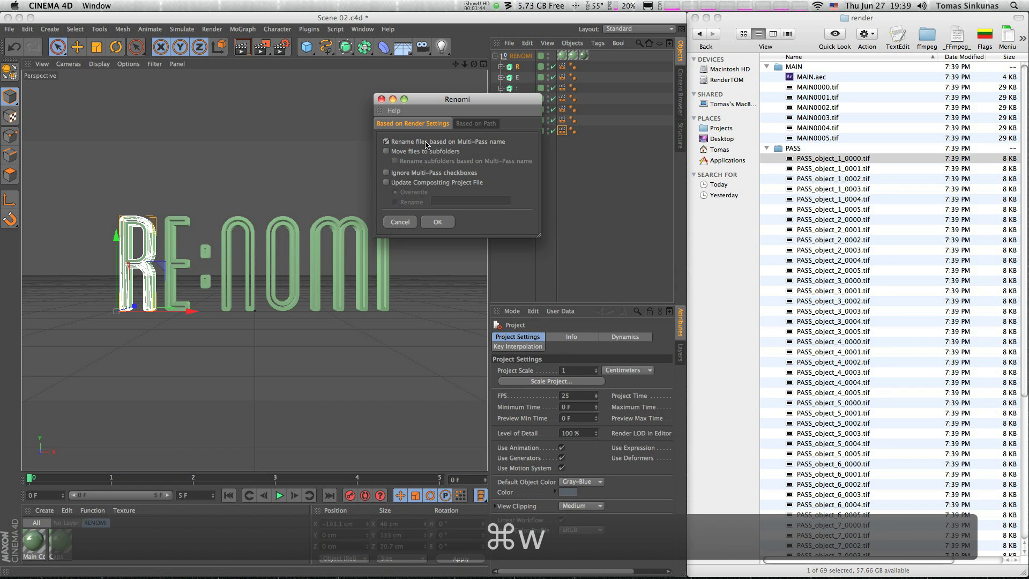
key(super+b)
mouse_move(434, 100)
mouse_down()
mouse_move(484, 98)
mouse_move(454, 96)
mouse_up()
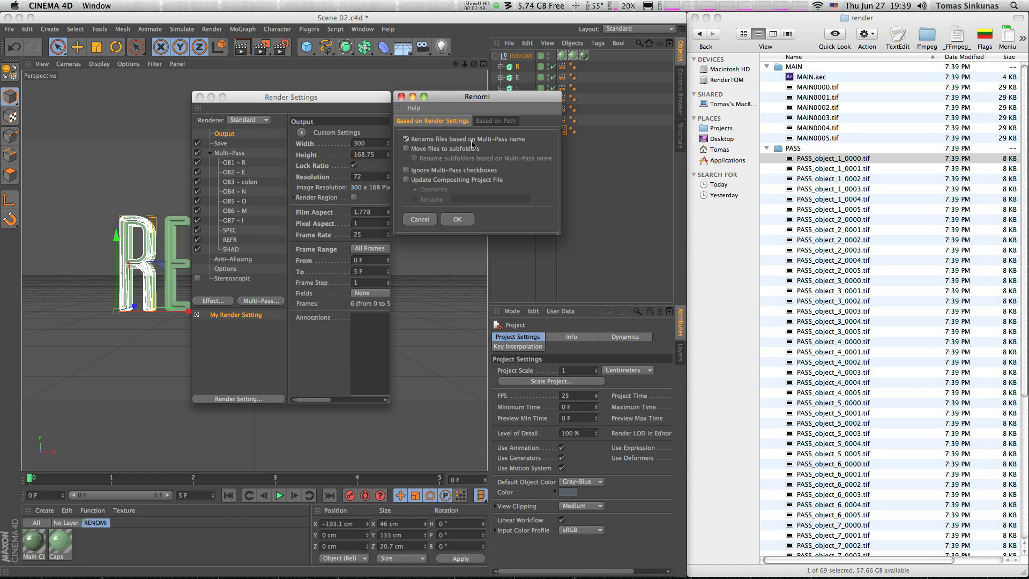
click(244, 166)
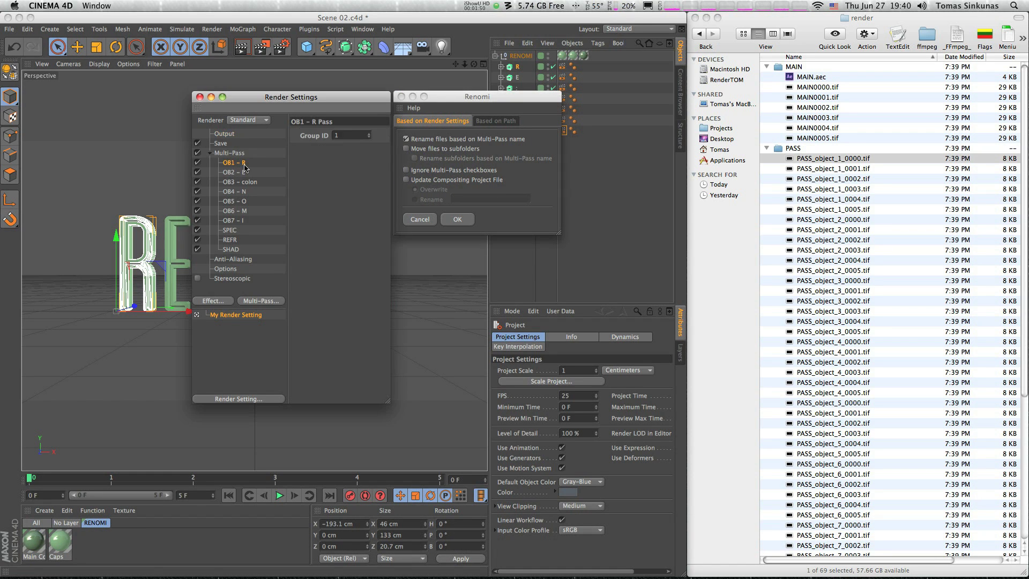
click(243, 172)
click(243, 181)
click(242, 191)
click(243, 201)
click(242, 210)
click(240, 221)
click(238, 231)
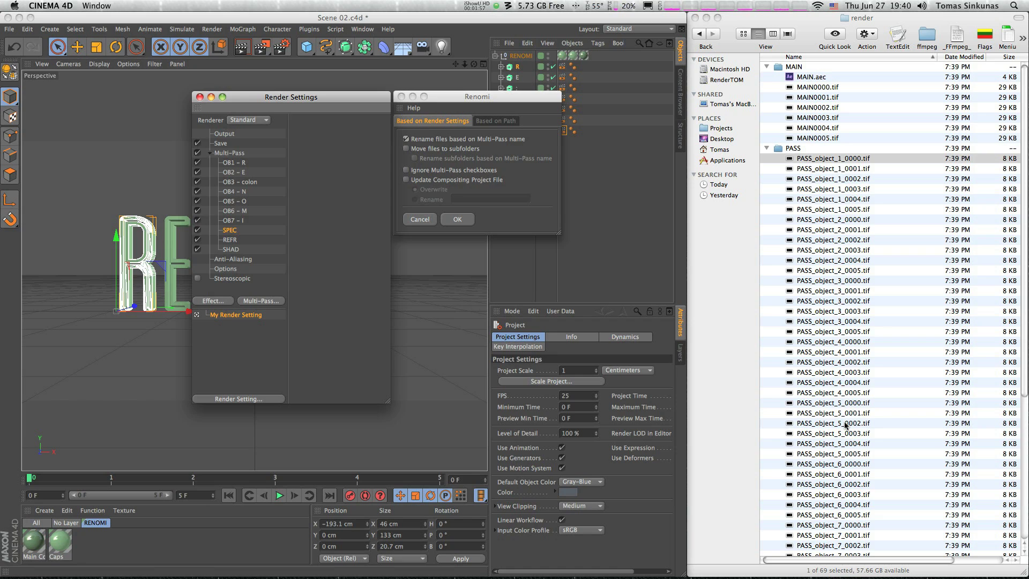
click(464, 220)
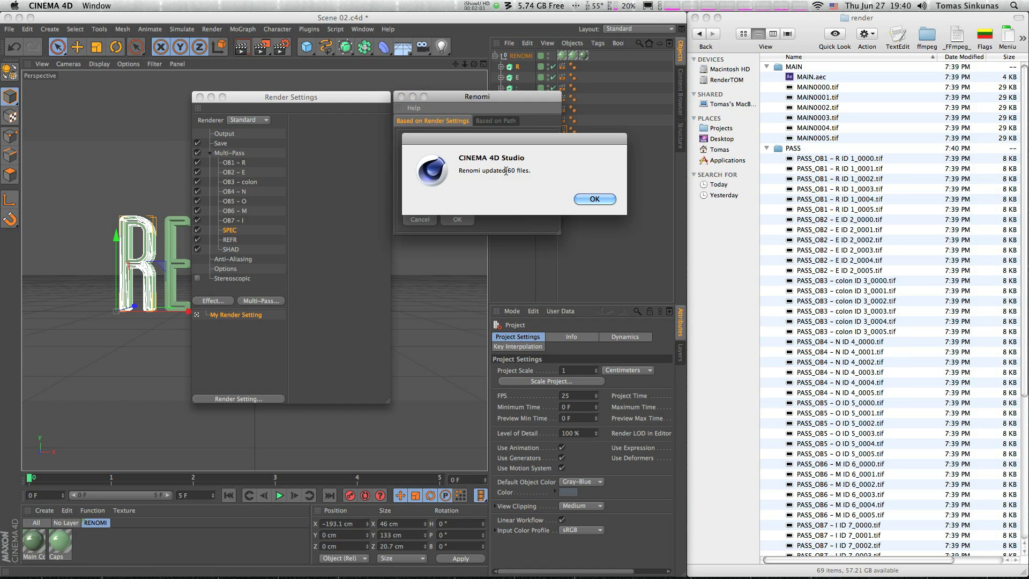
Dismiss the files-updated notice and compare the first renamed OB1 file with the OB1 - R pass
click(589, 200)
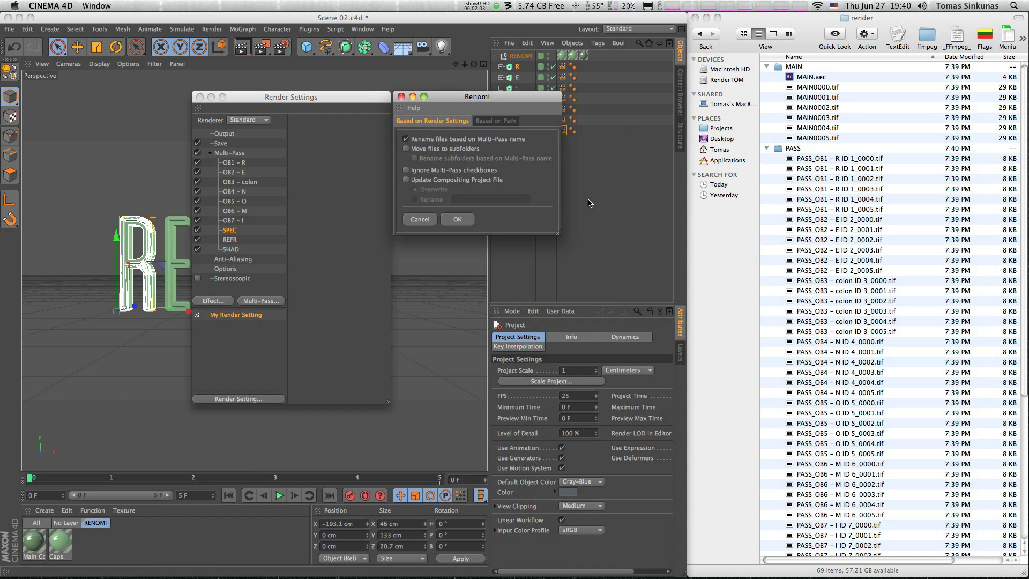
click(814, 160)
click(814, 160)
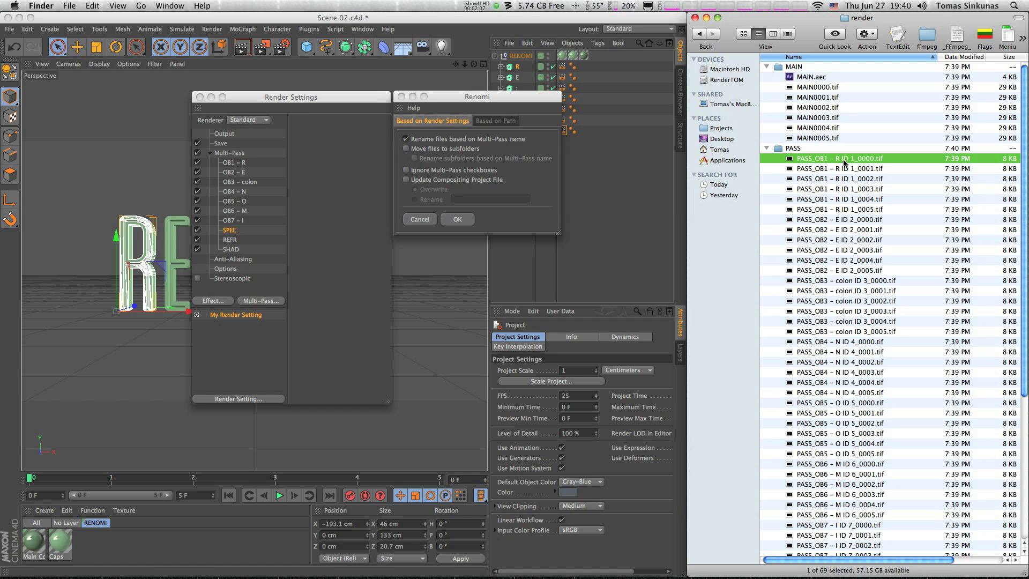
click(233, 162)
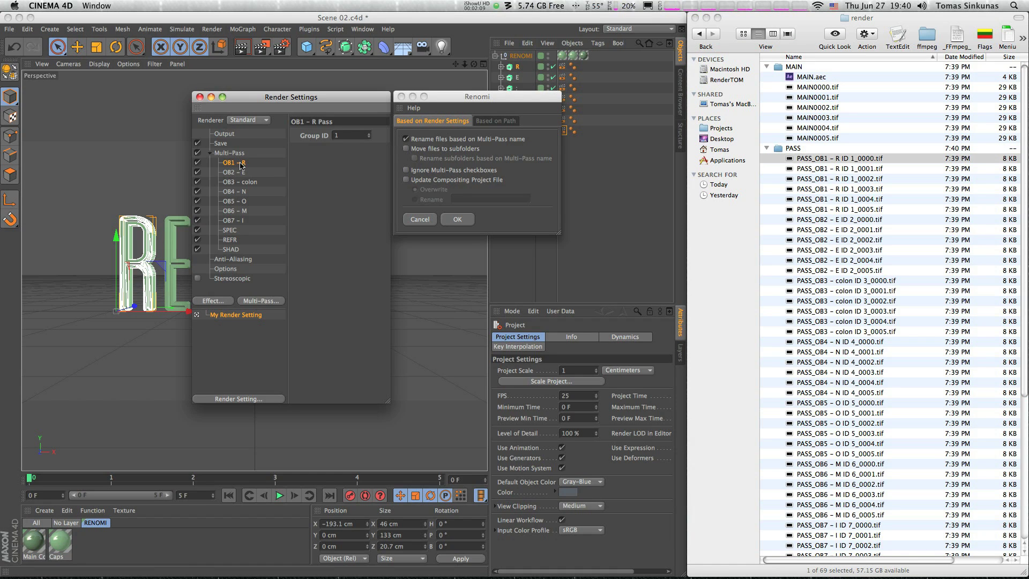
Inspect the renamed OB2, OB3, OB4, REFR, SHAD and SPEC frames in the render folder
click(872, 232)
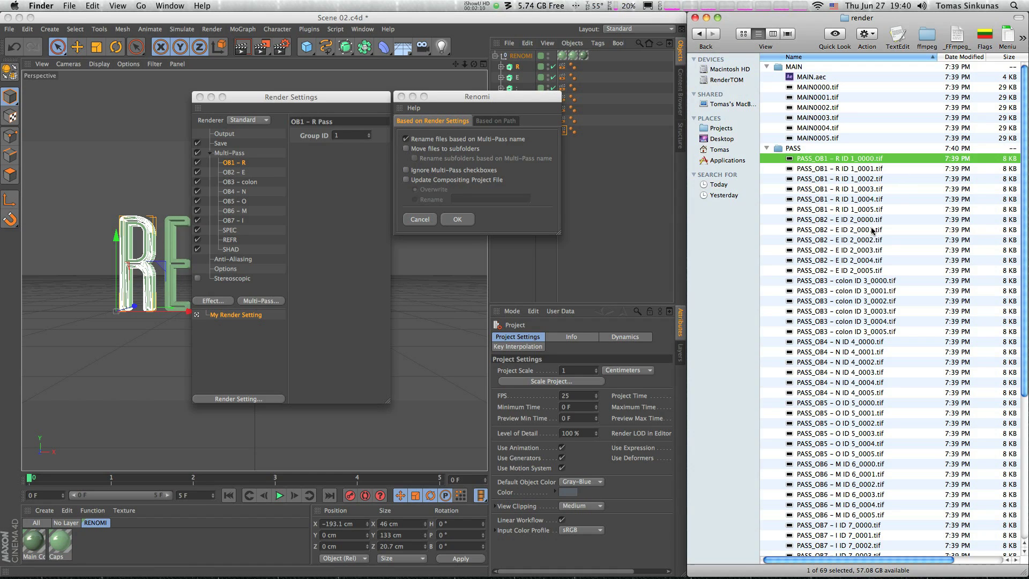
click(799, 240)
click(841, 304)
click(843, 370)
scroll(842, 269, down, 1)
scroll(843, 269, down, 10)
click(843, 399)
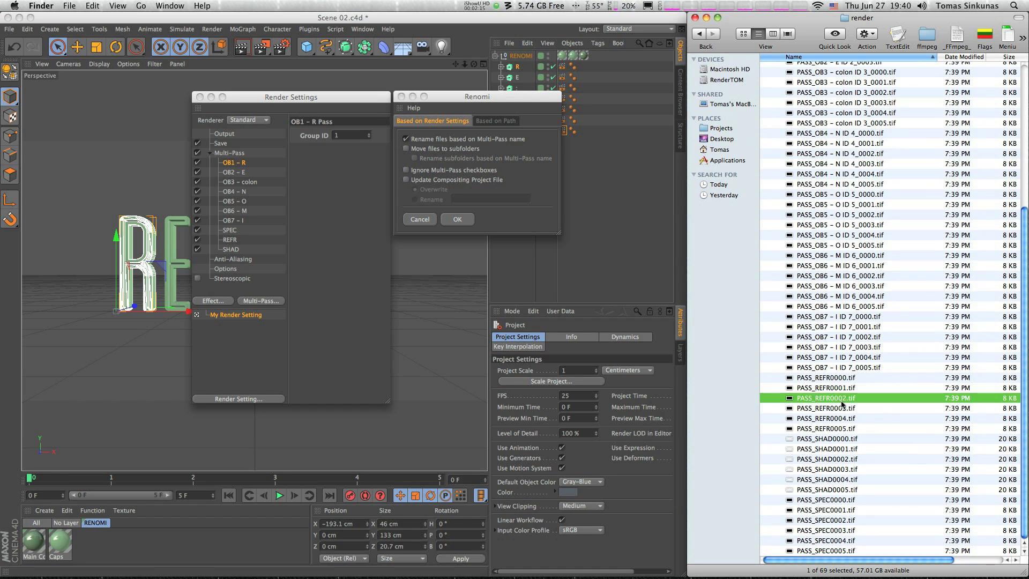
click(841, 451)
click(840, 521)
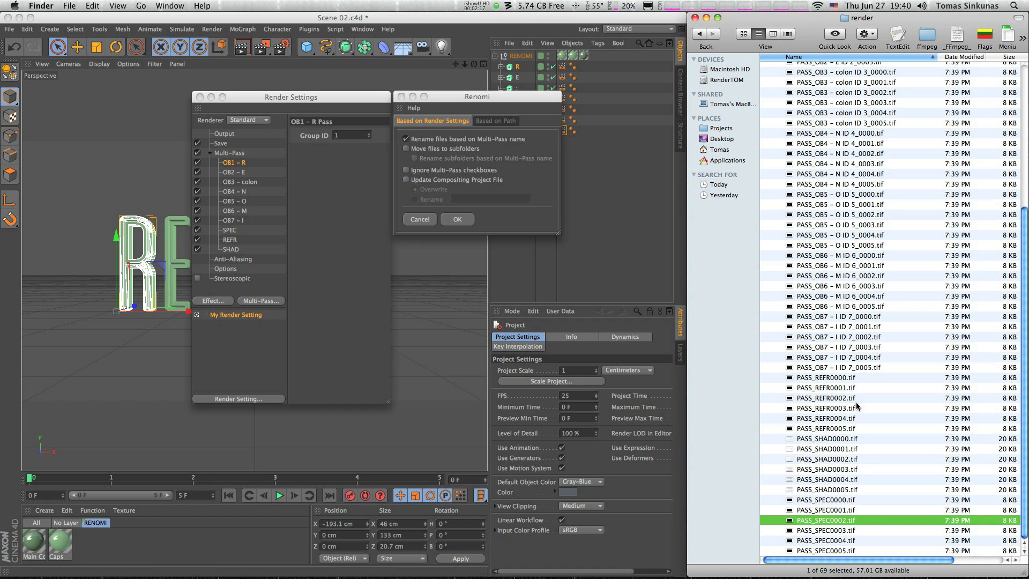
scroll(864, 356, up, 10)
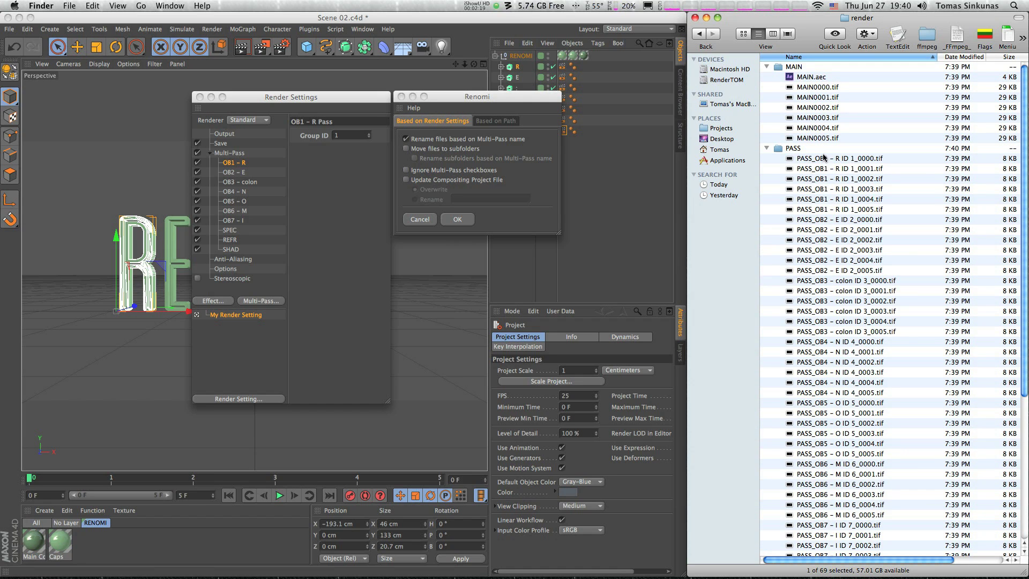
Select all 60 pass TIFFs, from the first file to the last PASS_SPEC file
click(824, 159)
scroll(836, 268, down, 10)
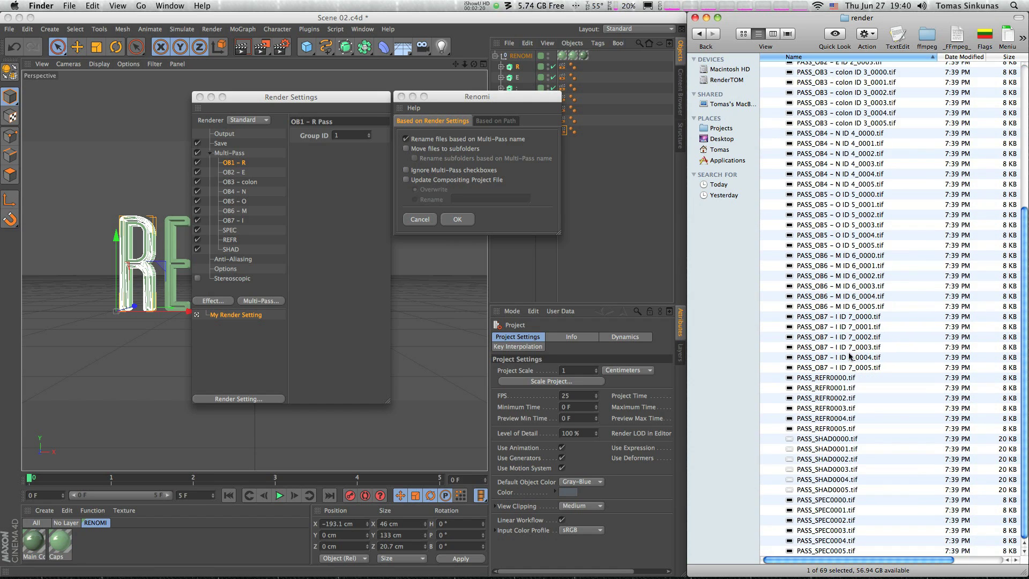
shift+click(803, 551)
Trash the 60 pass files and all MAIN files, including MAIN.aec
key(super+BackSpace)
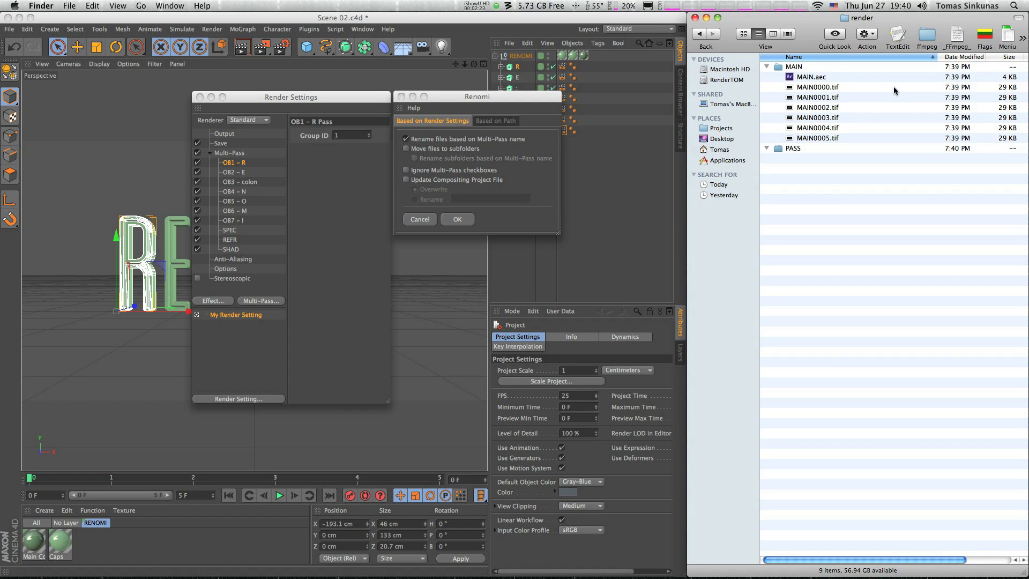
click(854, 137)
shift+click(841, 79)
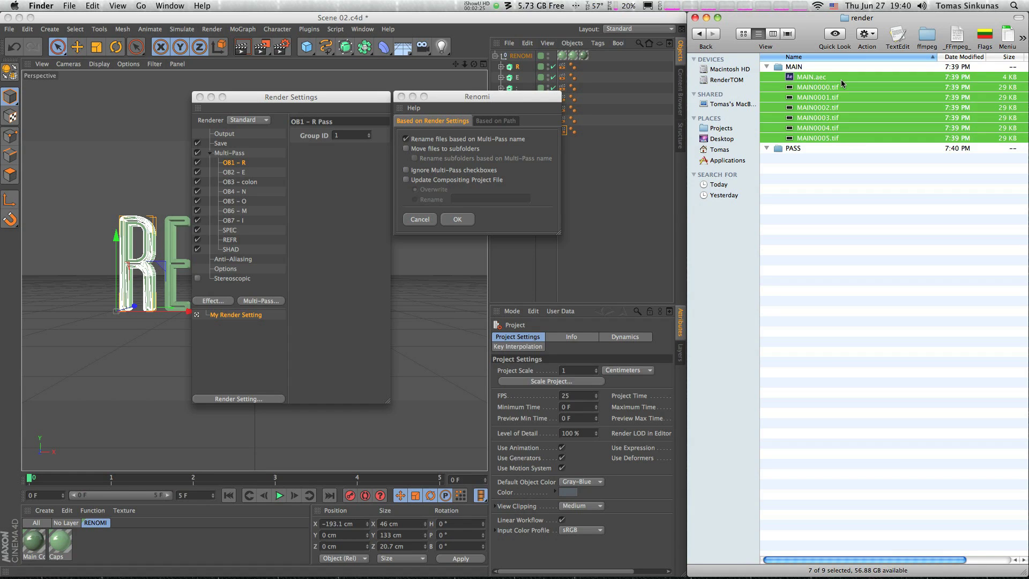
key(super+BackSpace)
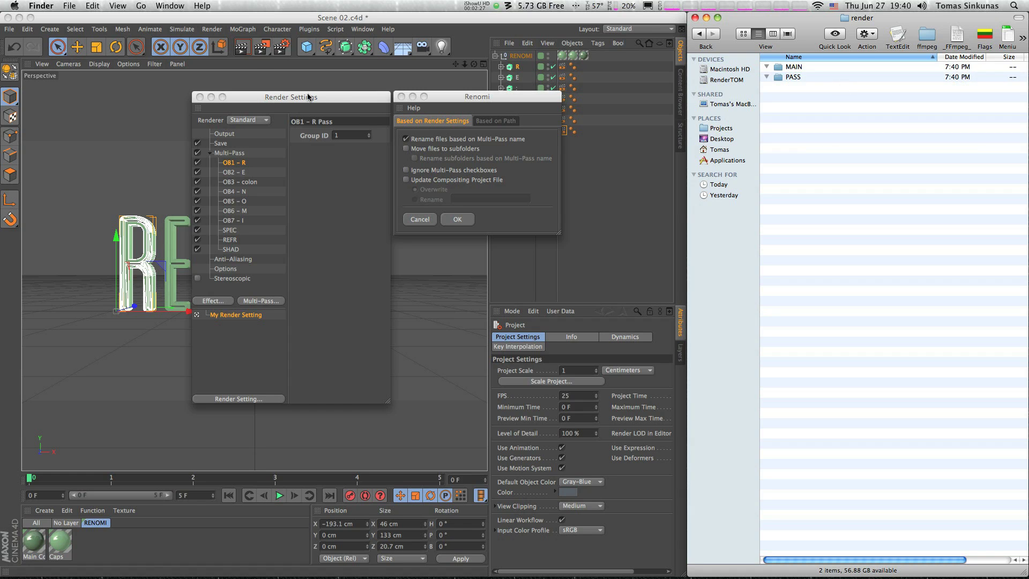
Re-render the frames, then set Renomi to move files to subfolders without renaming them
click(262, 47)
drag(305, 100, 292, 103)
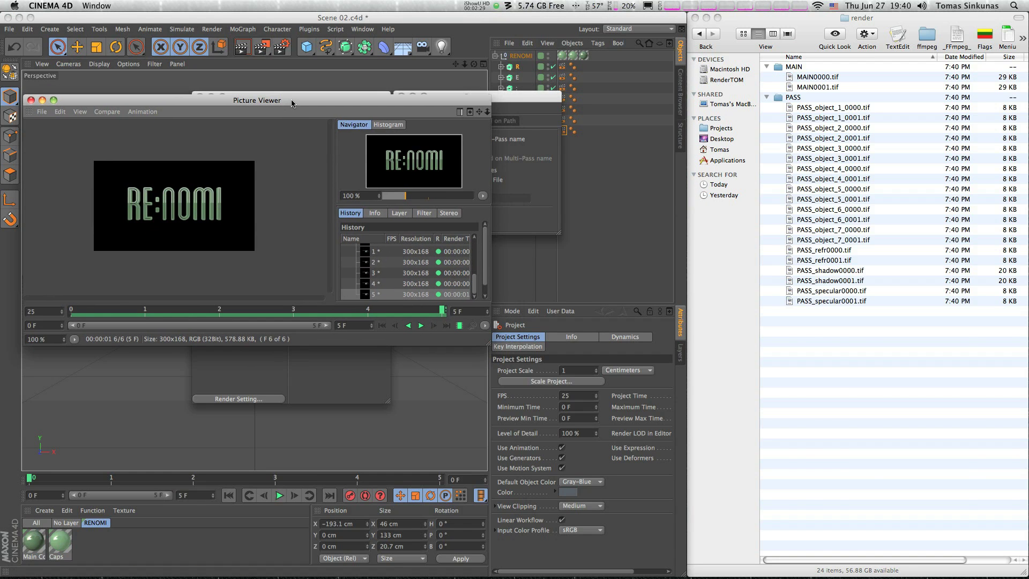
key(super+w)
click(452, 141)
click(442, 149)
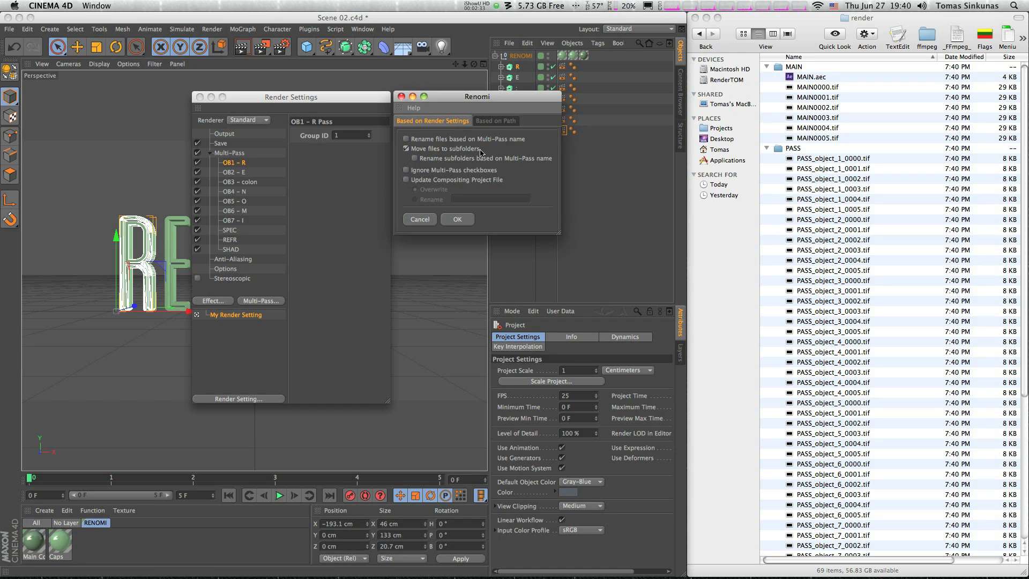
Sort the passes into subfolders with Renomi and check the six PASS_object_1 frames
click(457, 219)
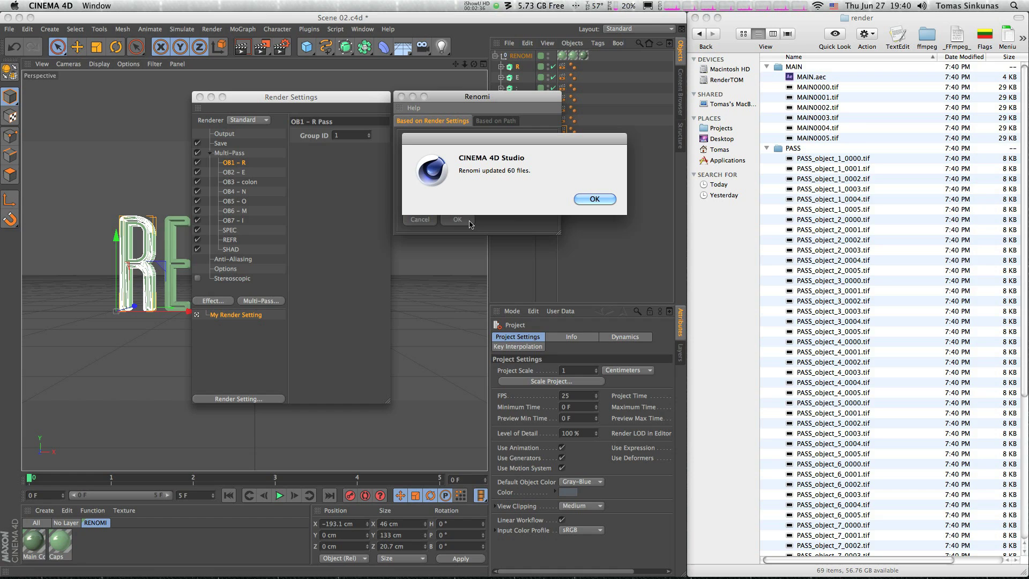
click(587, 202)
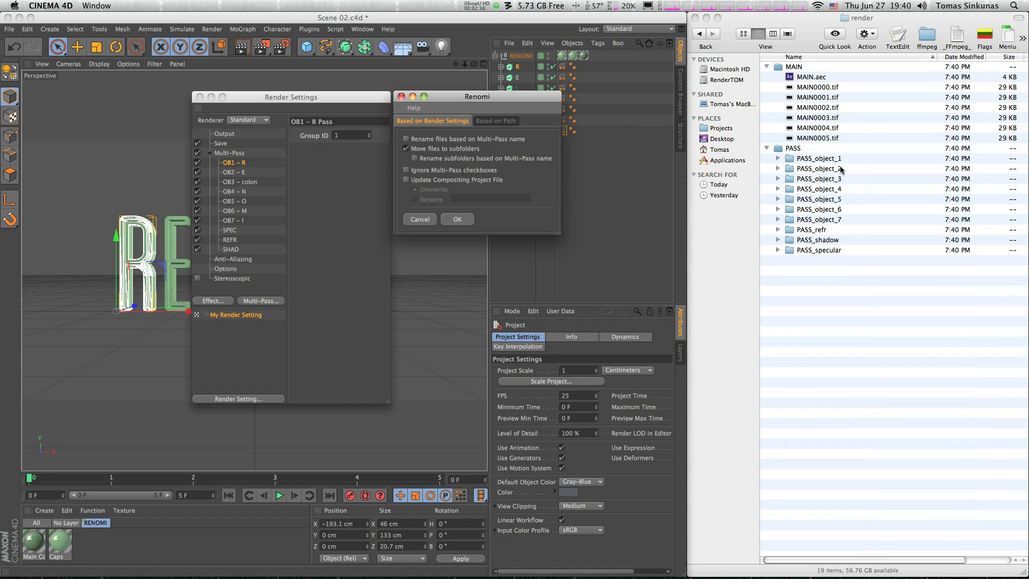
click(777, 159)
click(777, 158)
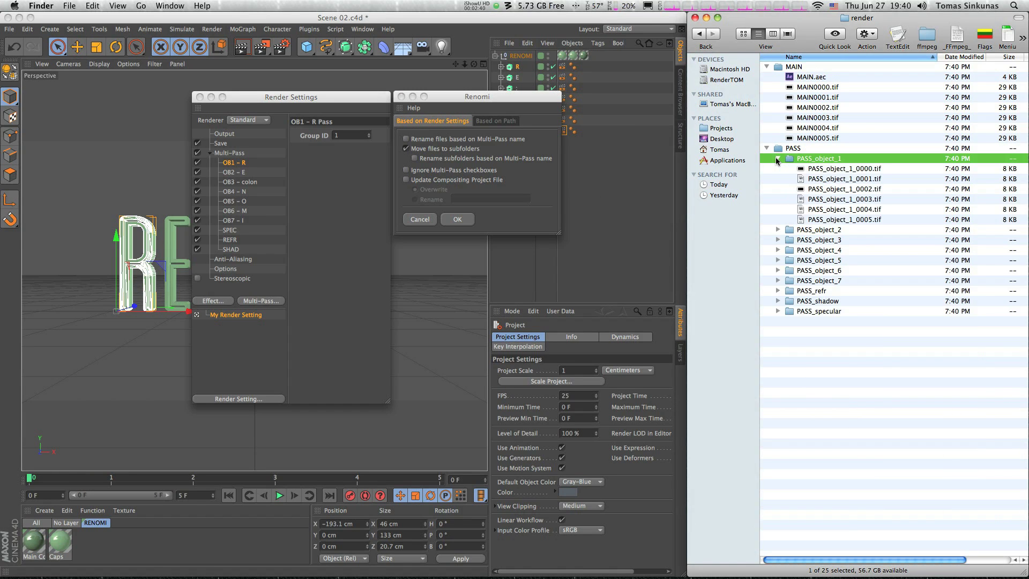
click(840, 220)
click(839, 199)
click(839, 189)
click(838, 179)
click(837, 169)
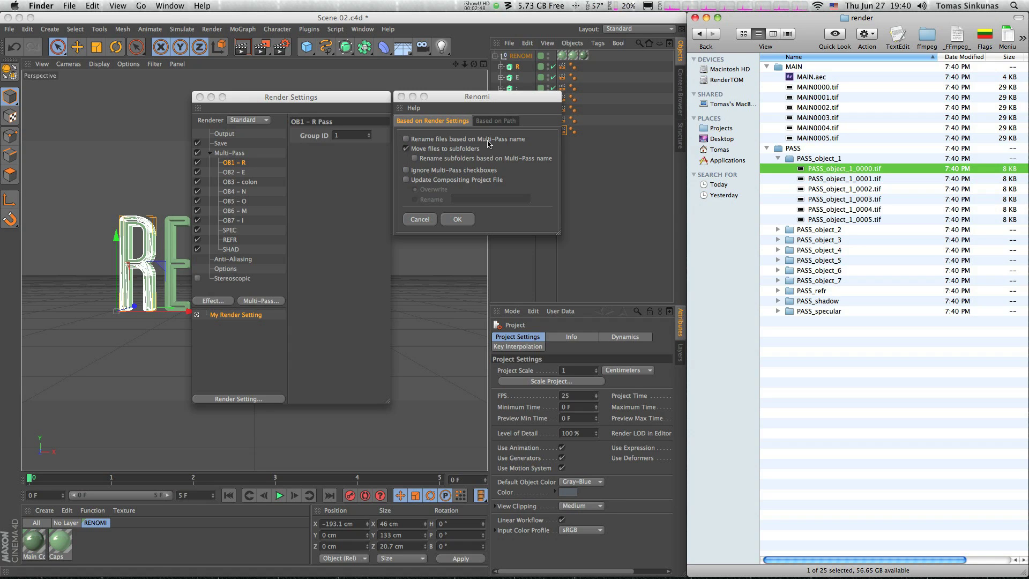
Check the PASS_object_4 and PASS_object_6 subfolders, then collapse PASS_object_1
click(796, 251)
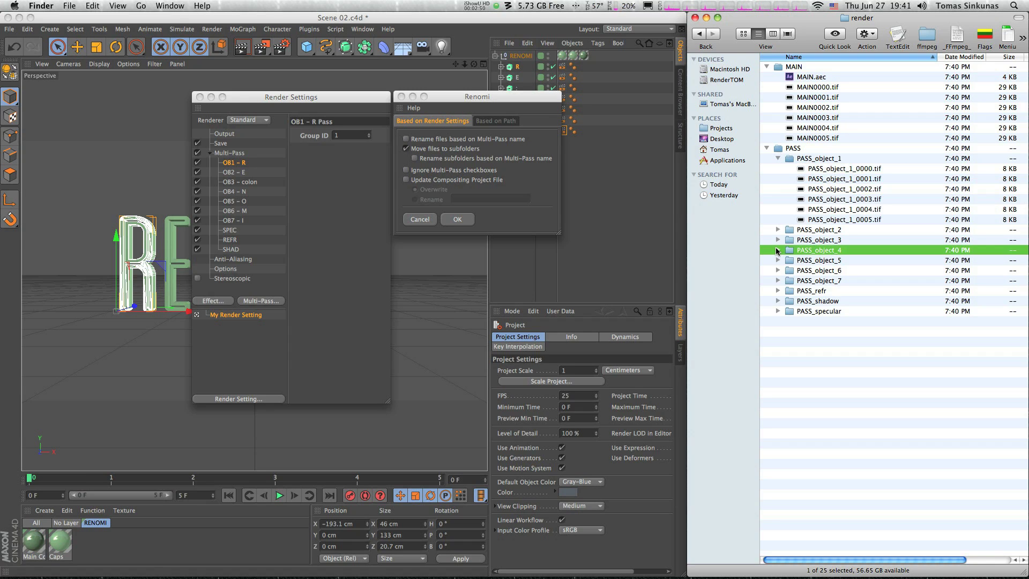
click(778, 250)
click(778, 251)
click(777, 270)
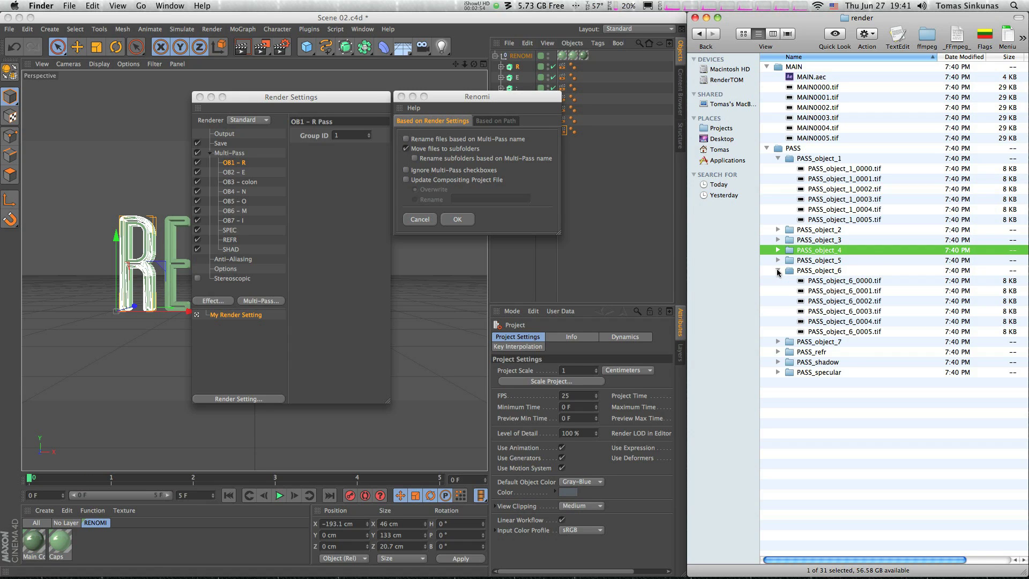
click(777, 271)
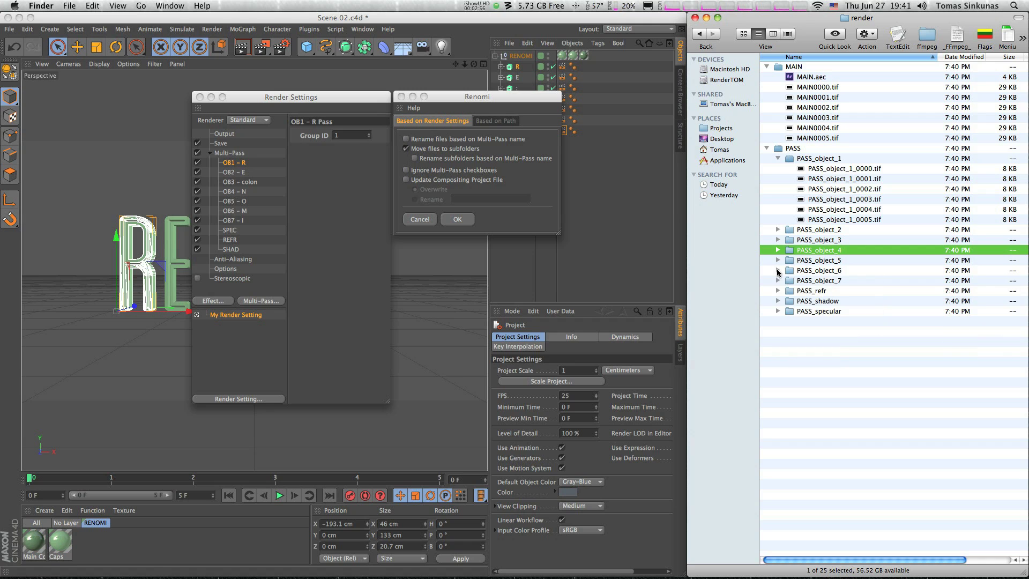
click(777, 159)
Rename the subfolders to their Multi-Pass names and expand PASS_OB1 – R ID 1 to check it
drag(864, 327, 829, 197)
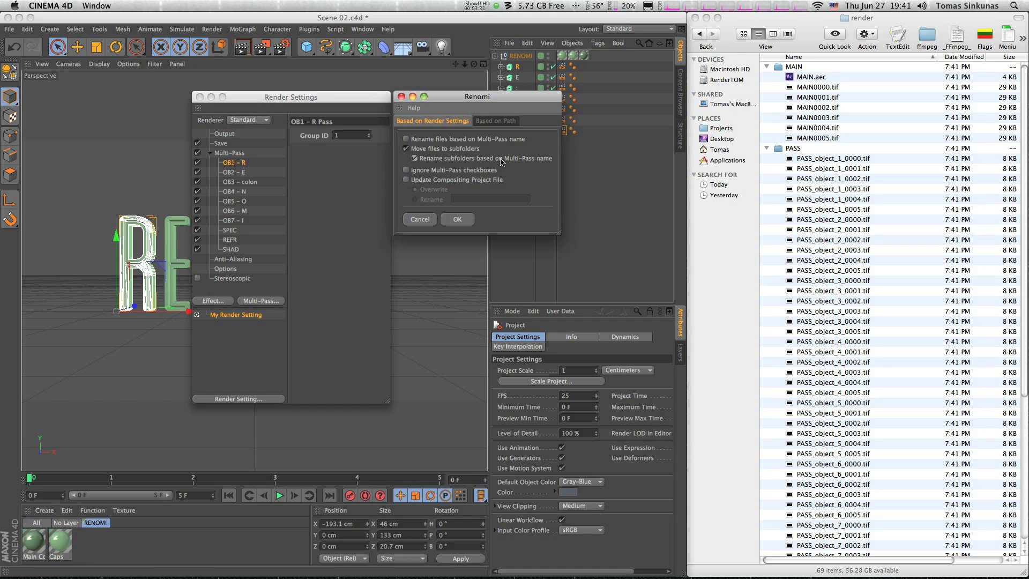
click(459, 219)
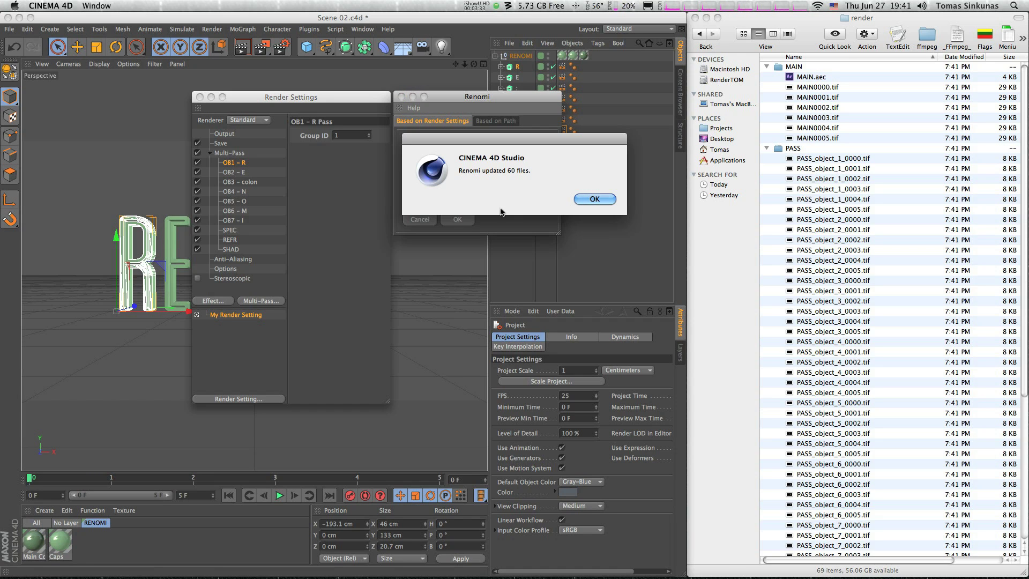
click(596, 198)
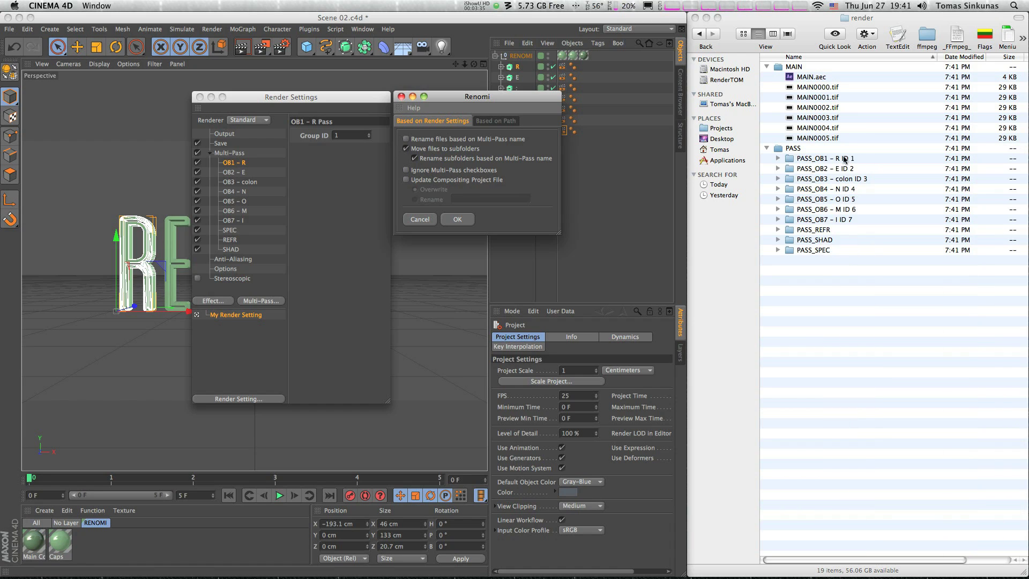
click(838, 162)
click(789, 159)
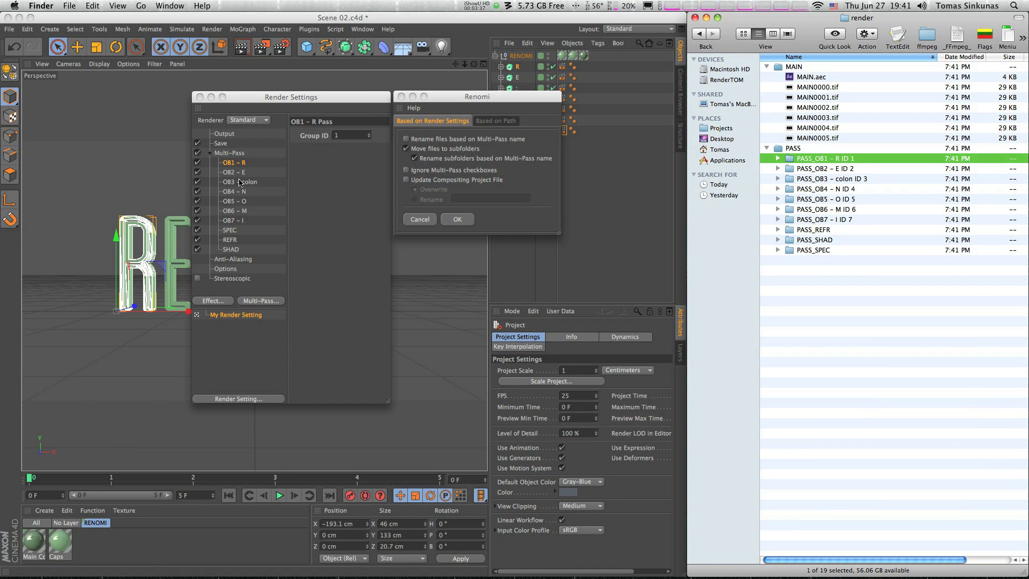
click(778, 159)
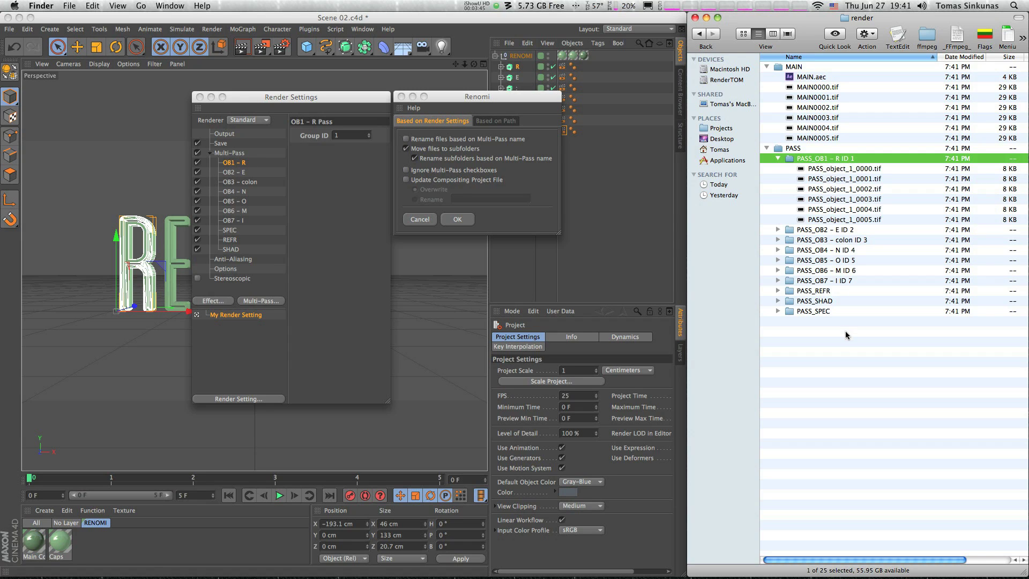
Disable the OB3 pass and run Renomi on only the enabled passes
drag(846, 340, 799, 160)
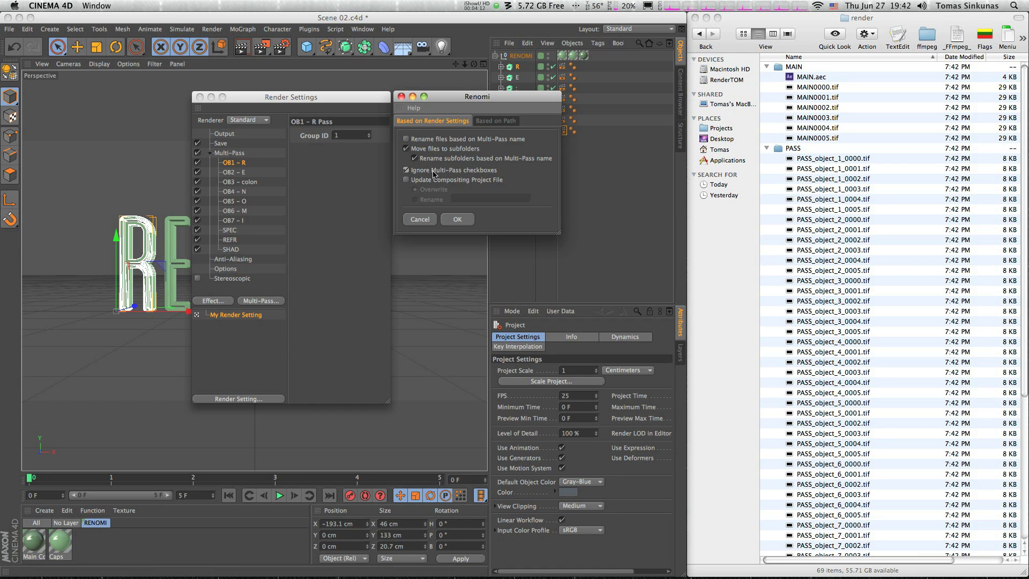
click(198, 182)
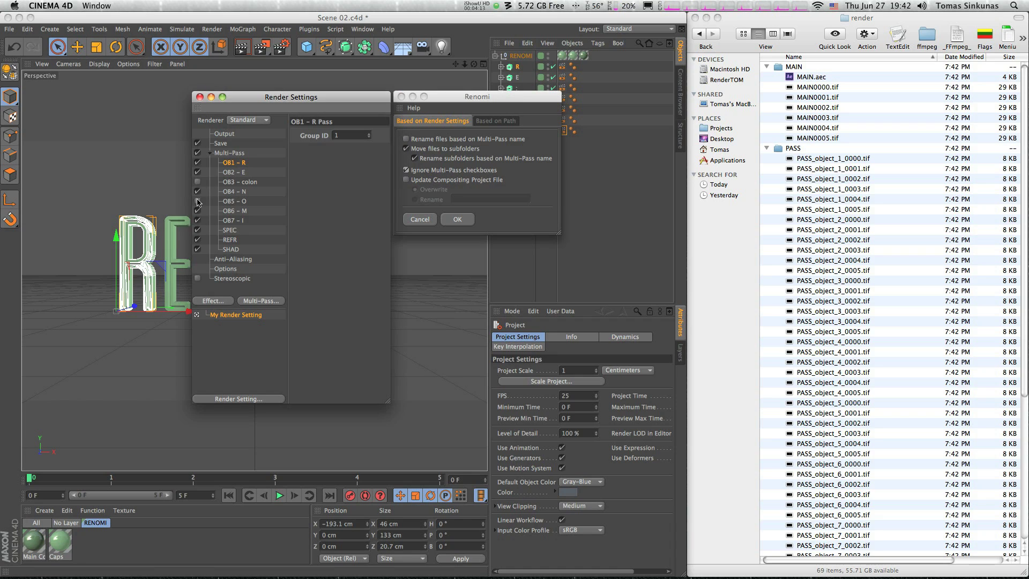
click(419, 172)
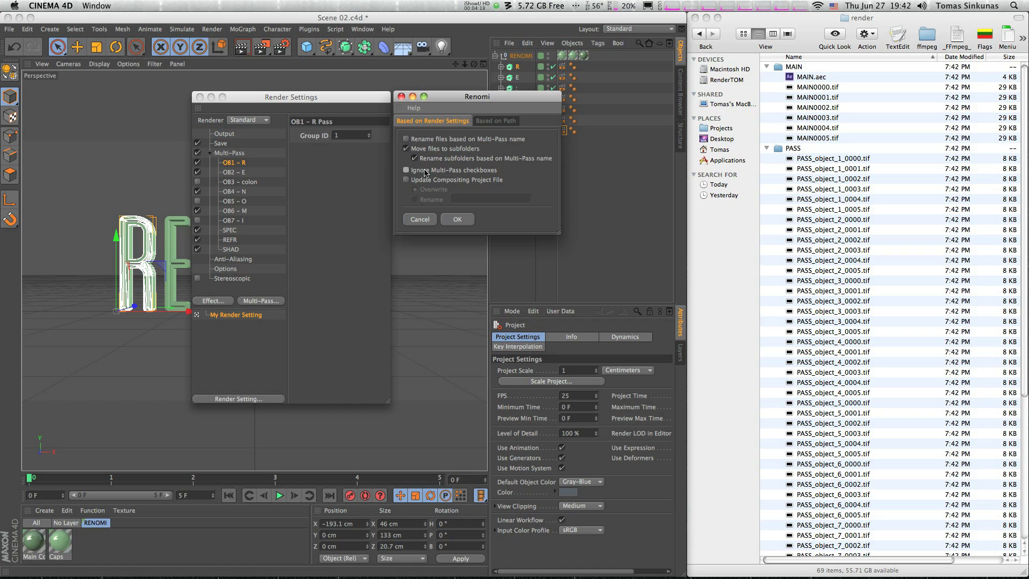
click(457, 219)
click(595, 198)
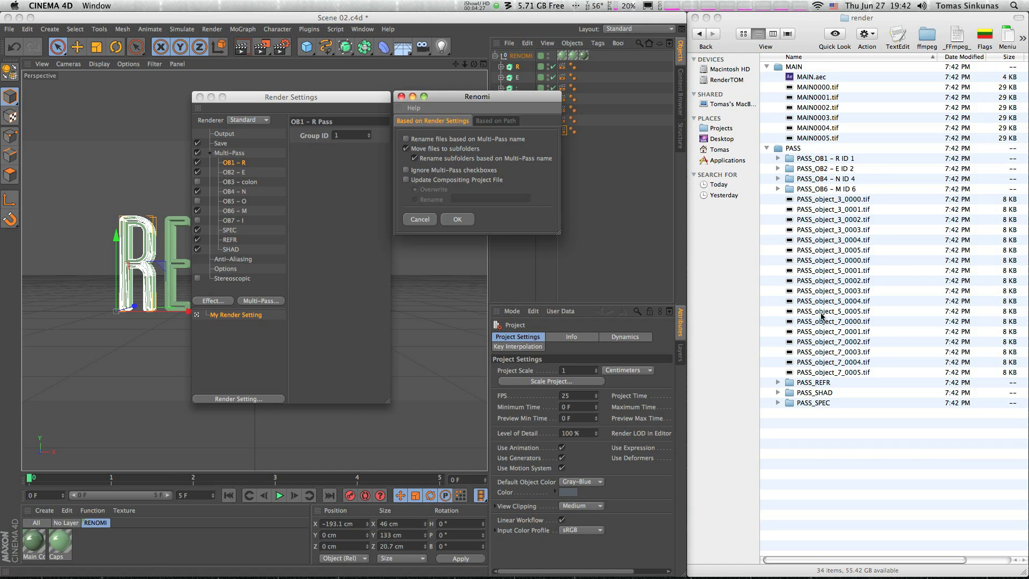
Rerun Renomi ignoring Multi-Pass checkboxes so all passes are filed, updating 18 files
click(427, 171)
click(465, 221)
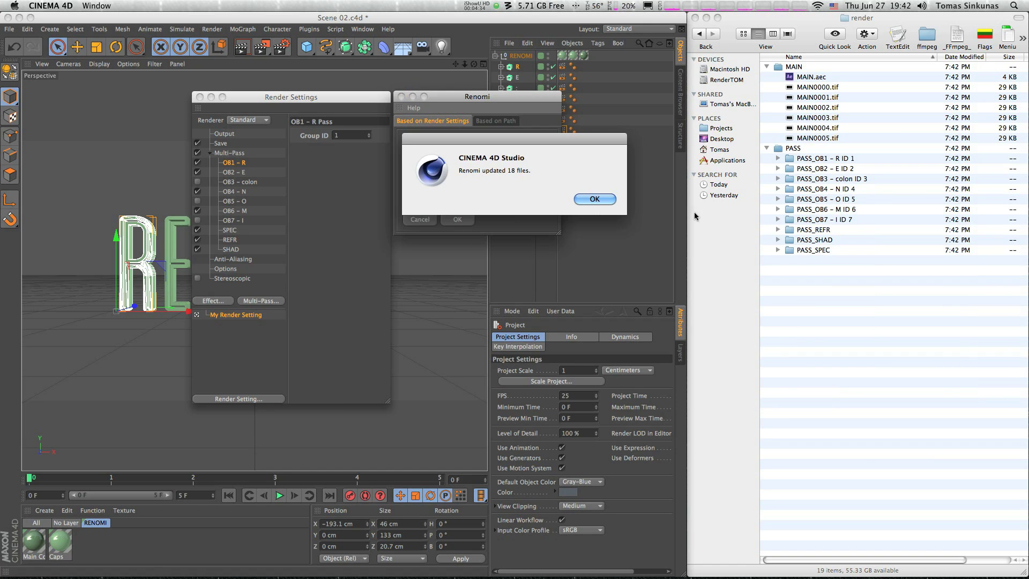
click(600, 200)
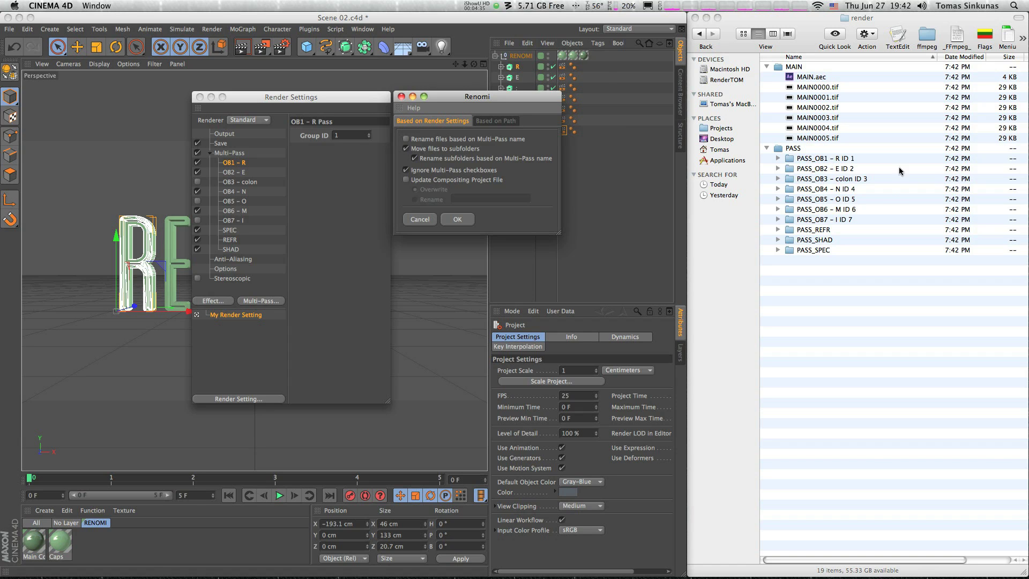
click(799, 251)
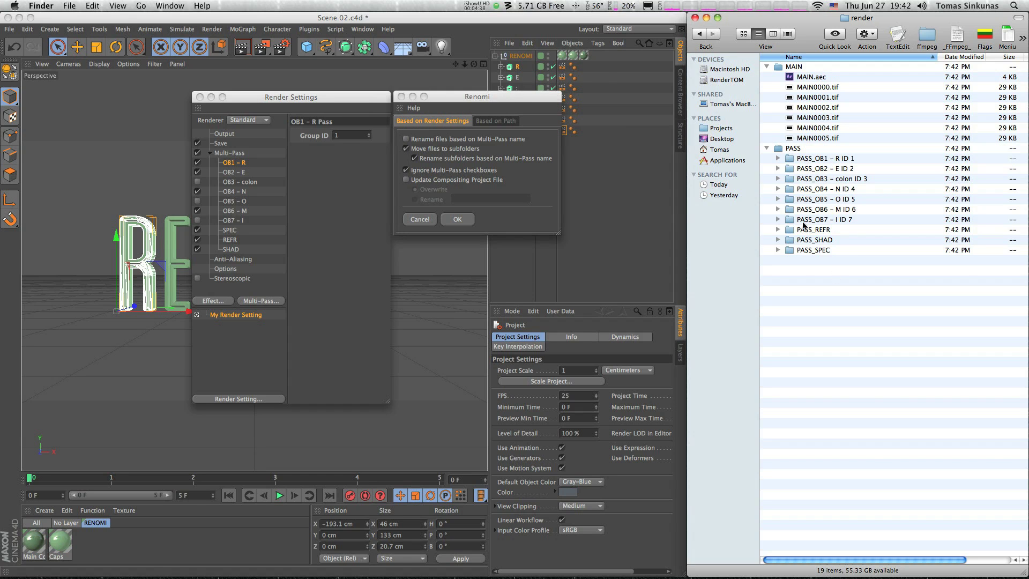
Run Renomi with compositing project update, saving a copy as MAIN_RENAMED
drag(802, 280, 800, 179)
drag(799, 180, 799, 156)
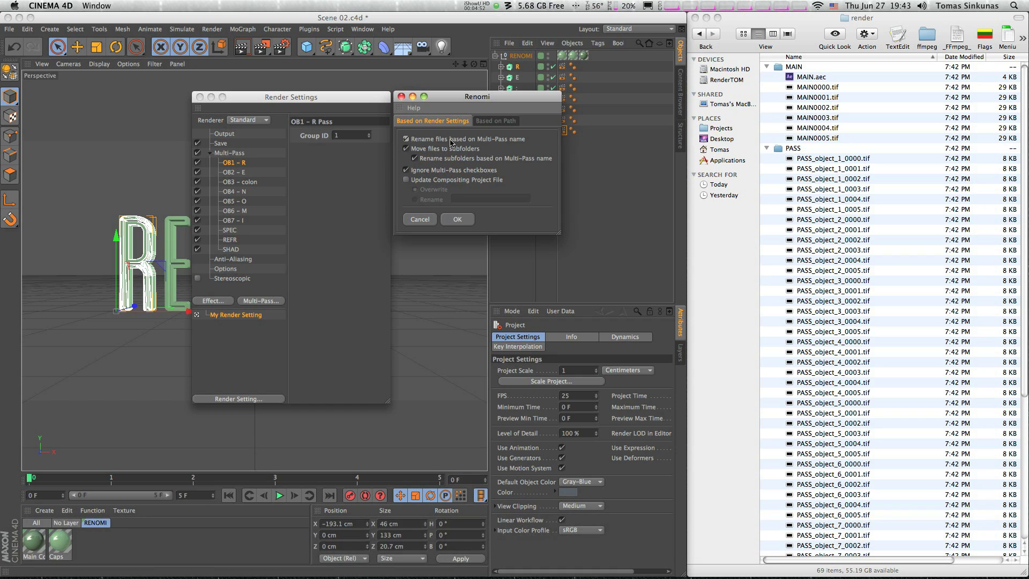
click(459, 180)
click(820, 81)
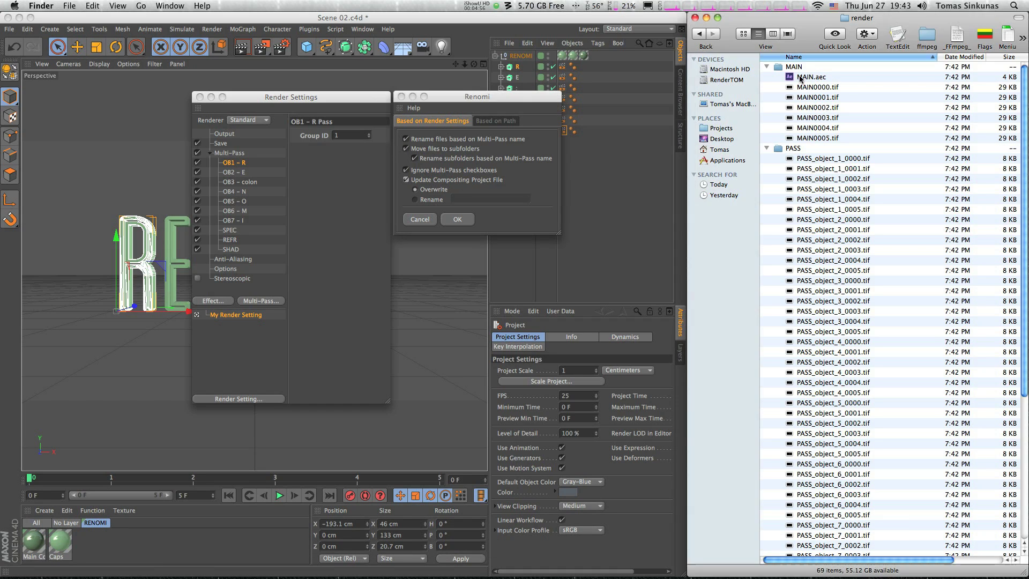
click(434, 199)
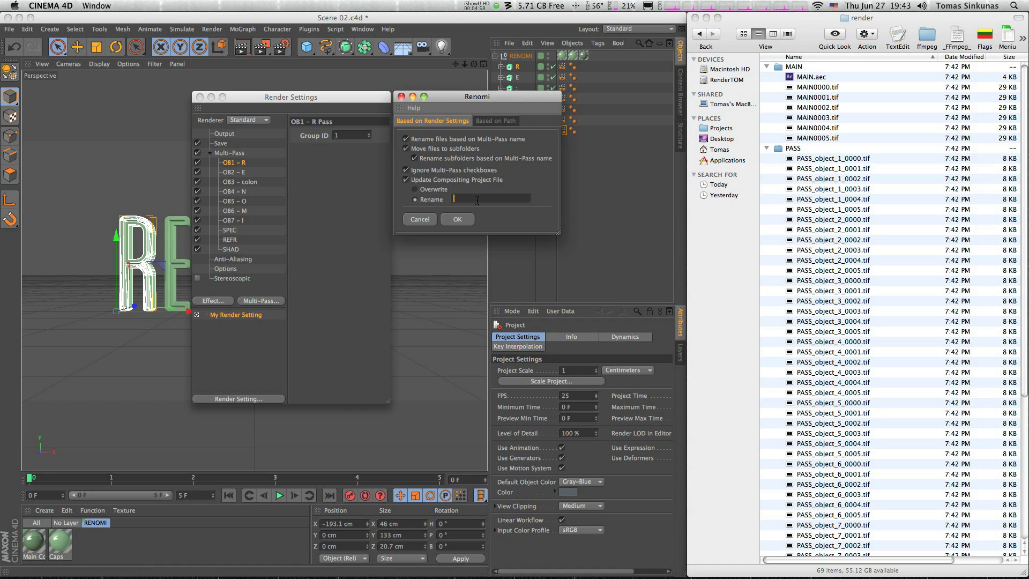
text(MAIN_REN)
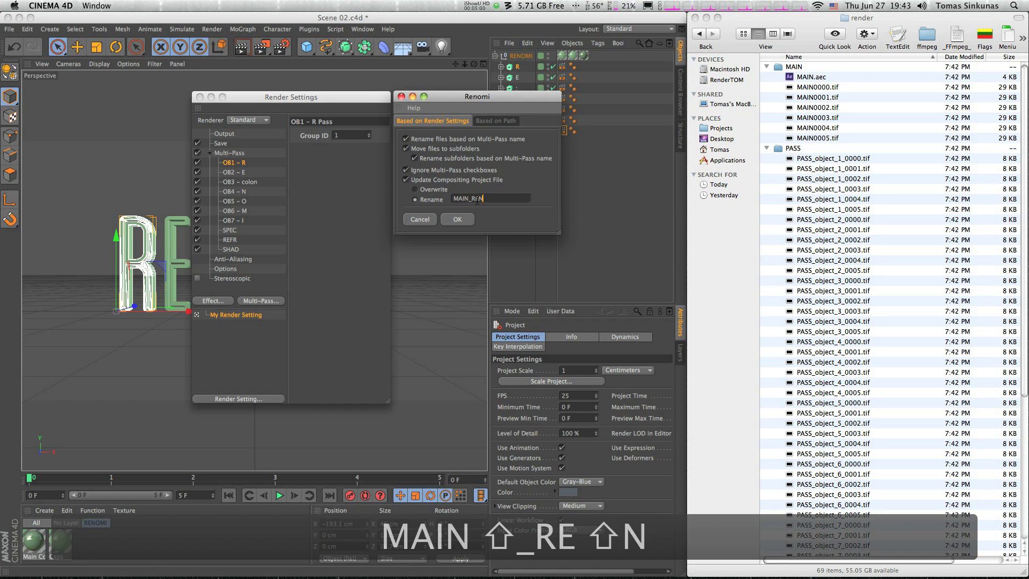
text(AMED)
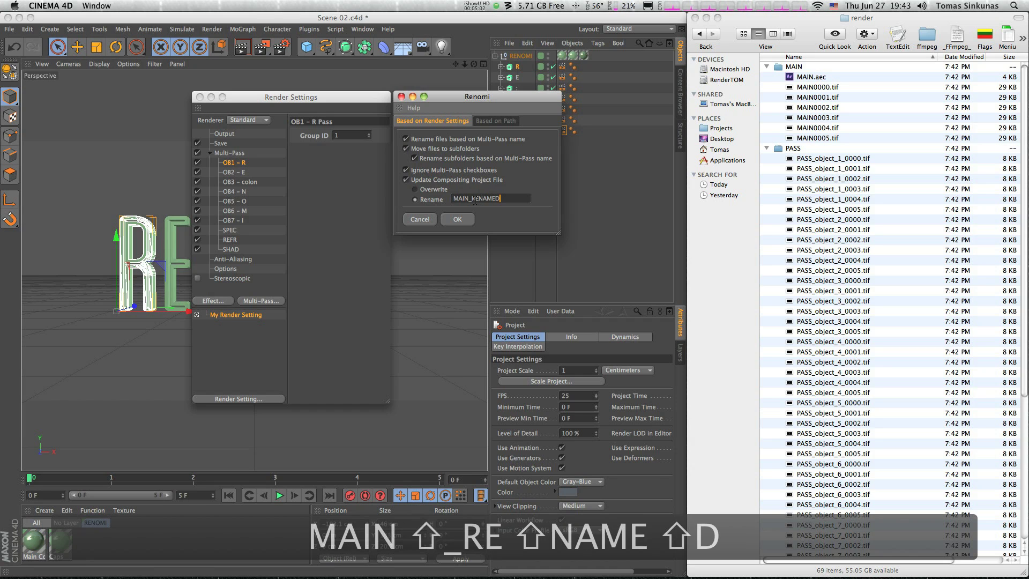
click(465, 215)
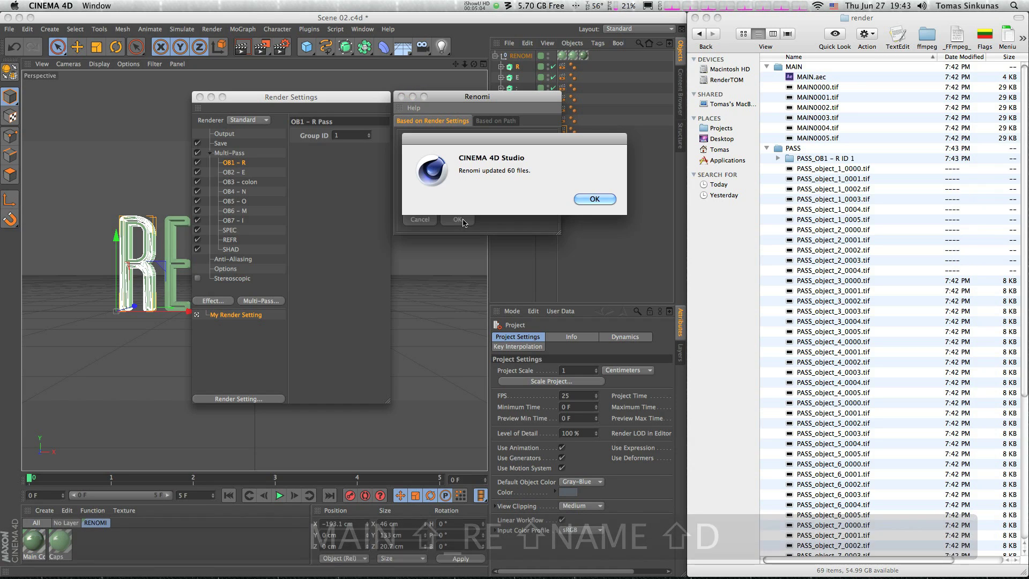
click(588, 200)
Trash the ten per-pass subfolders and the MAIN files, including MAIN_RENAMED.aec
click(836, 77)
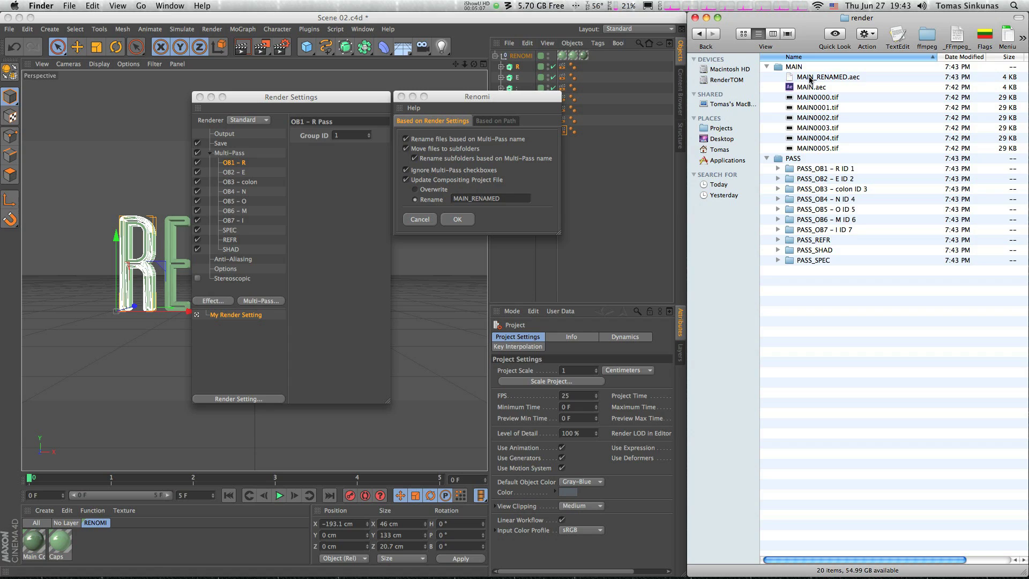
click(810, 78)
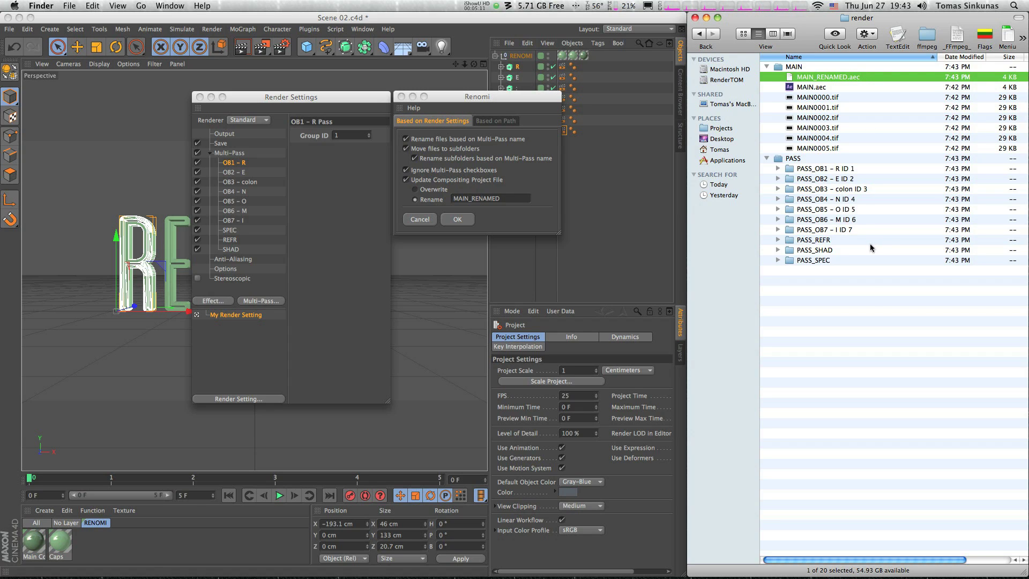
drag(870, 302, 819, 171)
key(super+BackSpace)
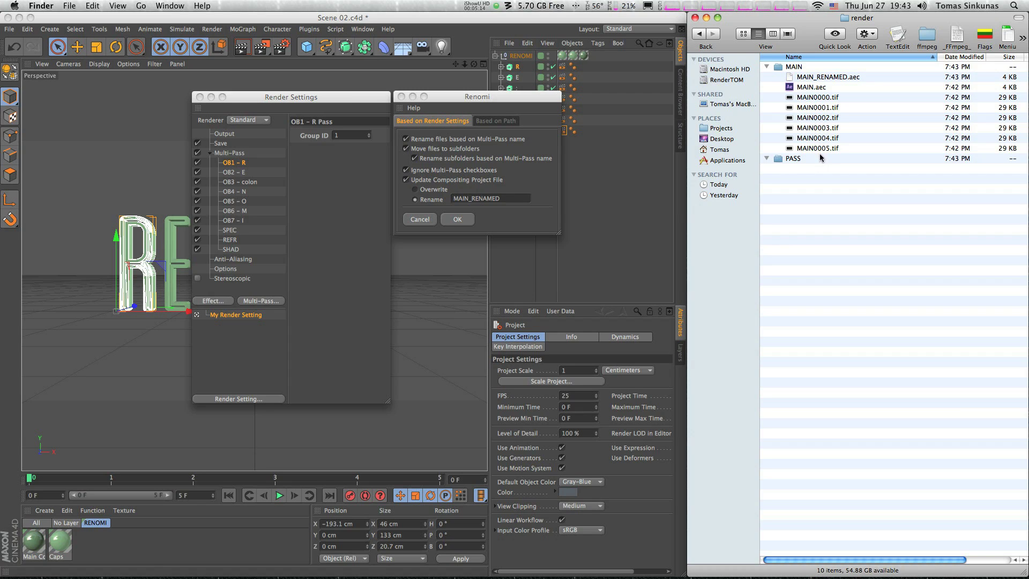
click(822, 149)
shift+click(829, 81)
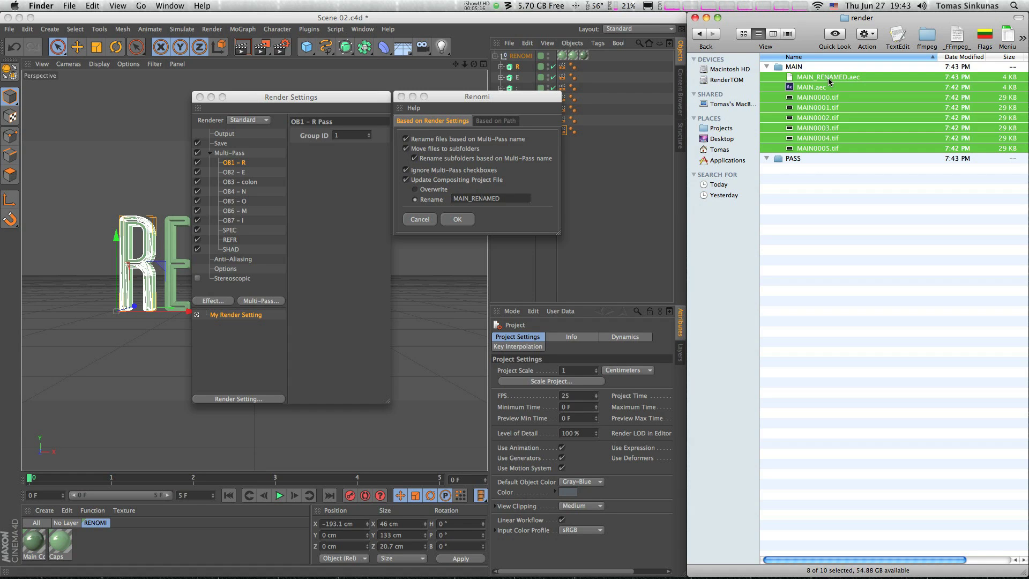
key(super+BackSpace)
Switch Renomi to path-based mode, re-render the frames, and start a new empty scene
click(491, 122)
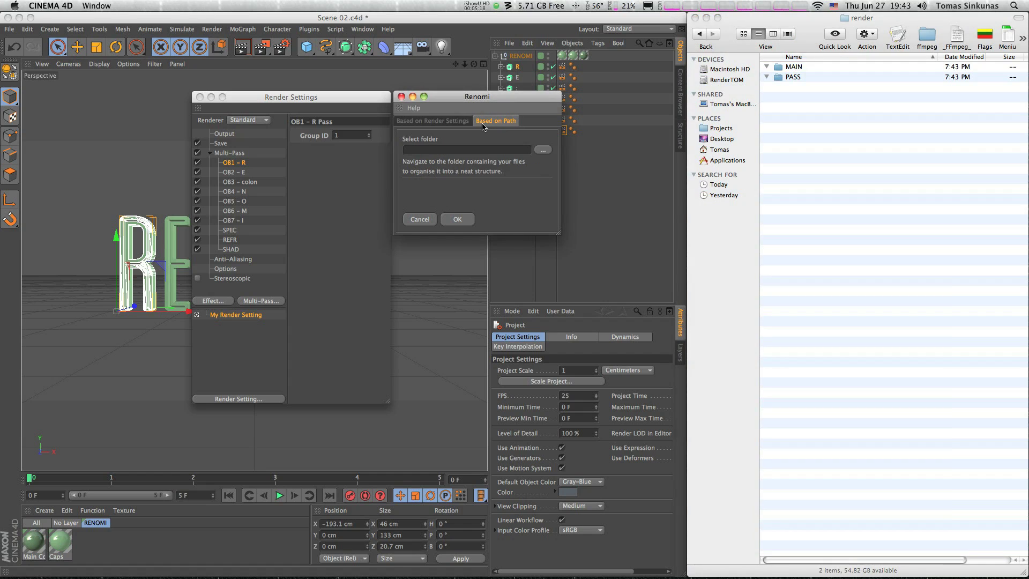
click(261, 46)
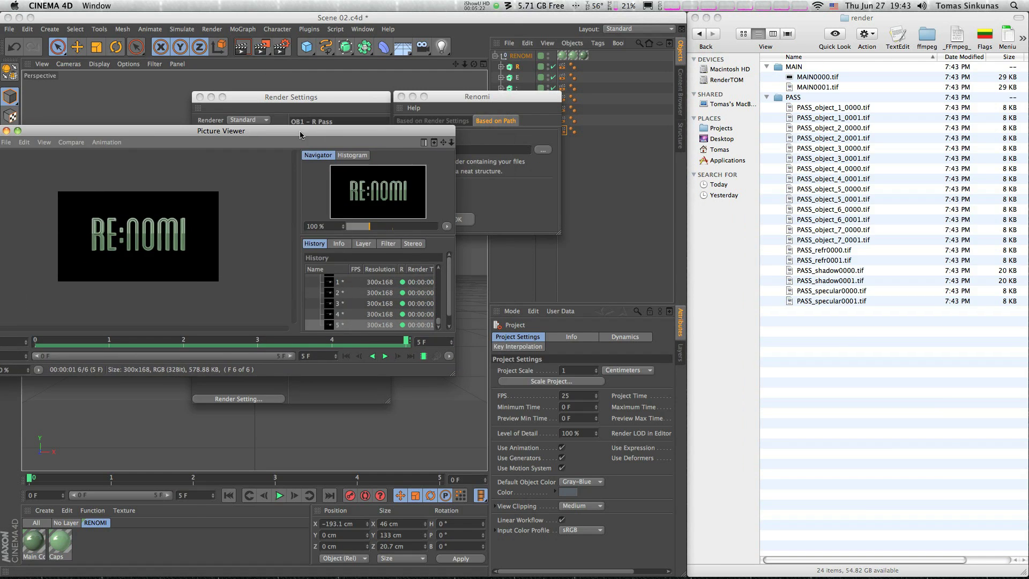
key(super+w)
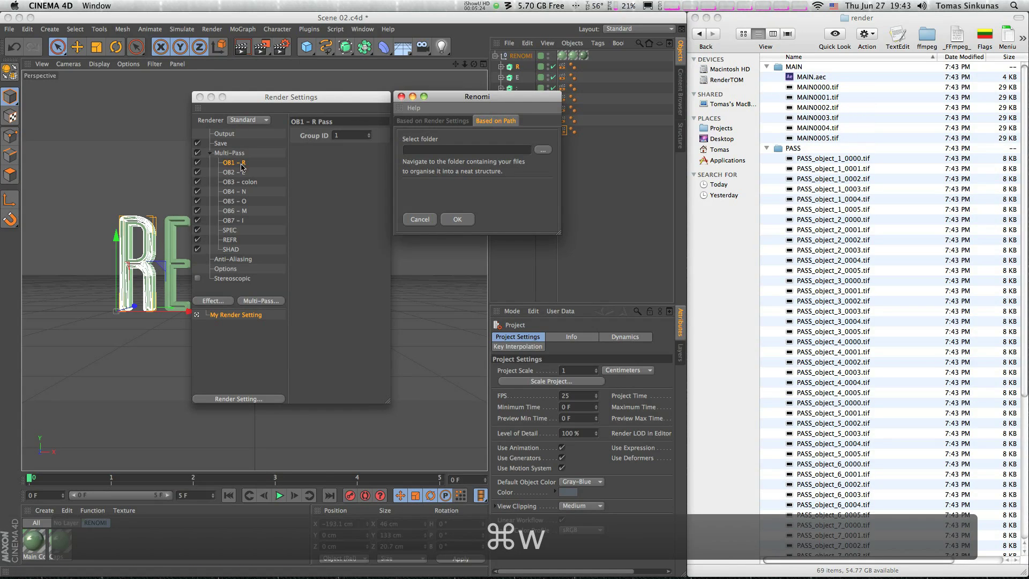
click(594, 265)
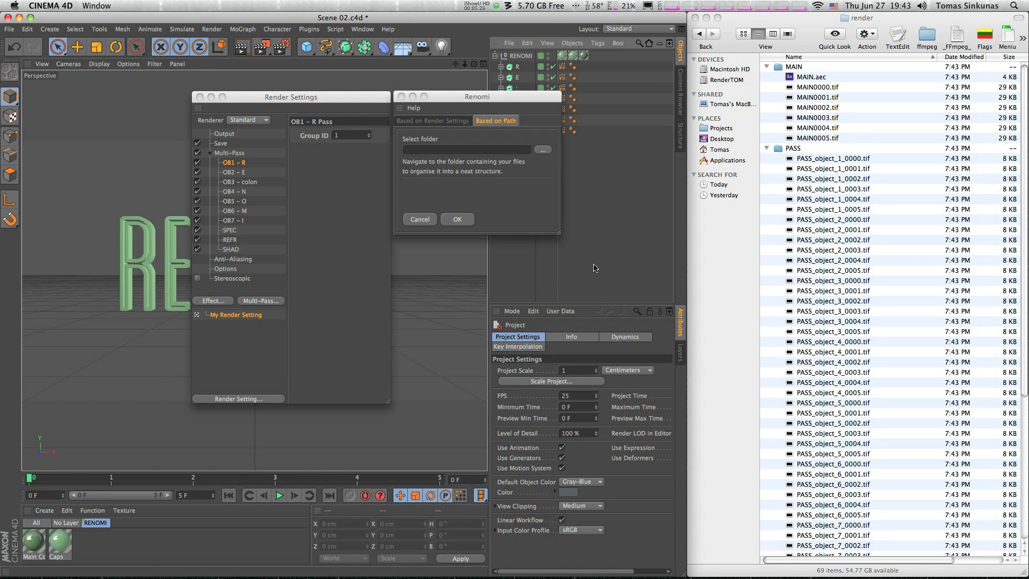
key(super+n)
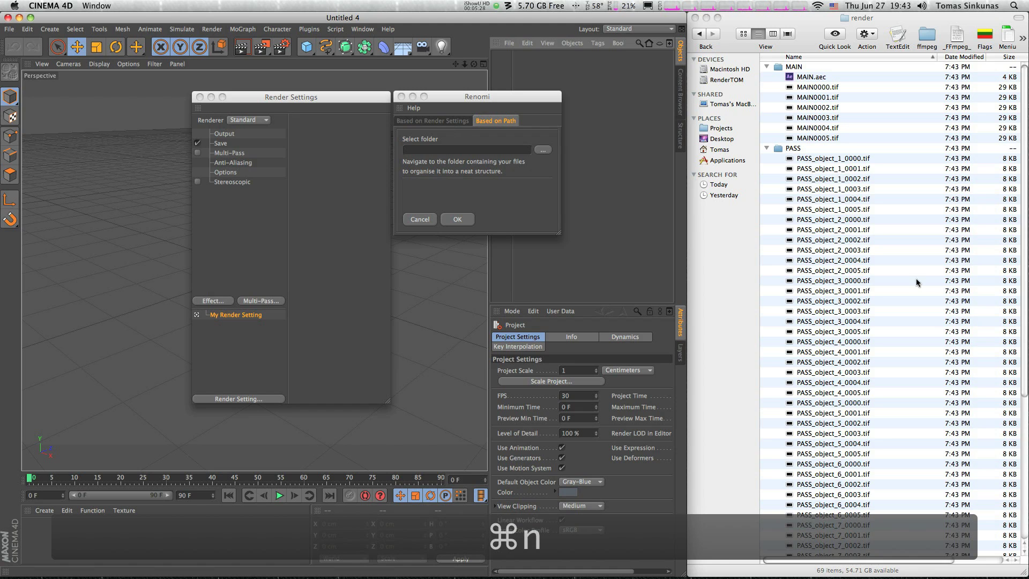
click(824, 172)
click(824, 159)
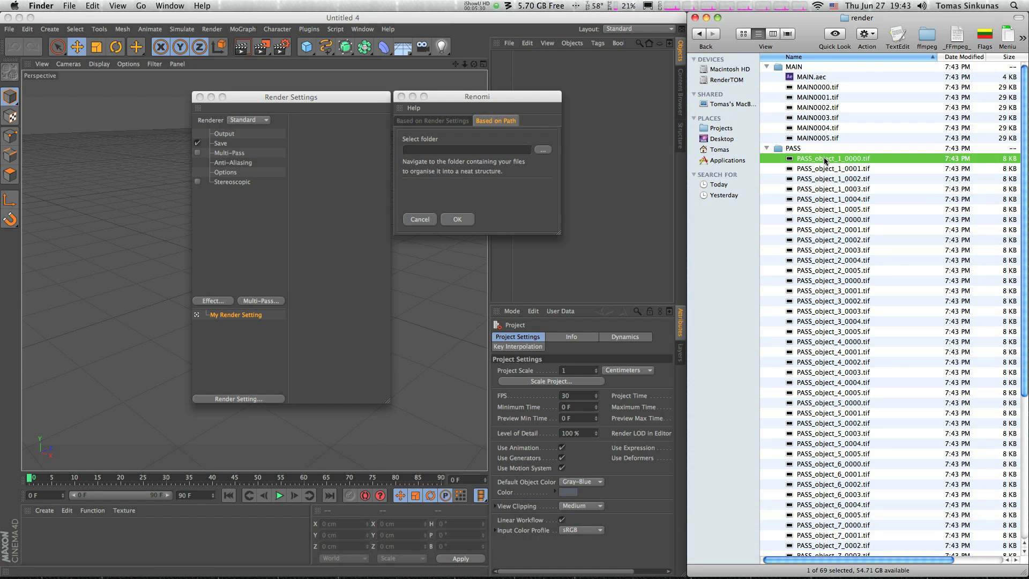
scroll(861, 294, down, 6)
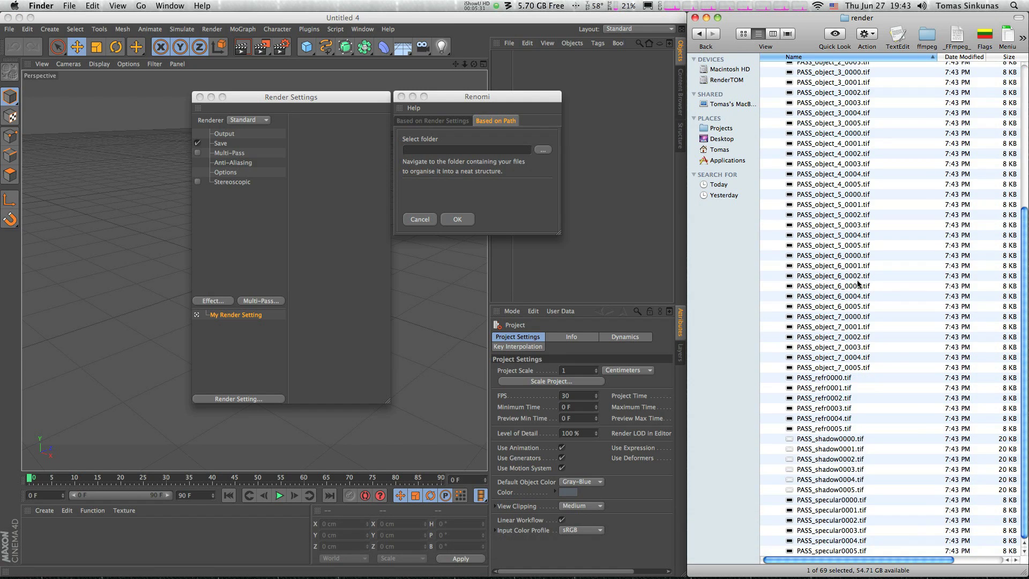
Sort the render/PASS folder's 60 files into 10 per-pass subfolders with Renomi
click(485, 125)
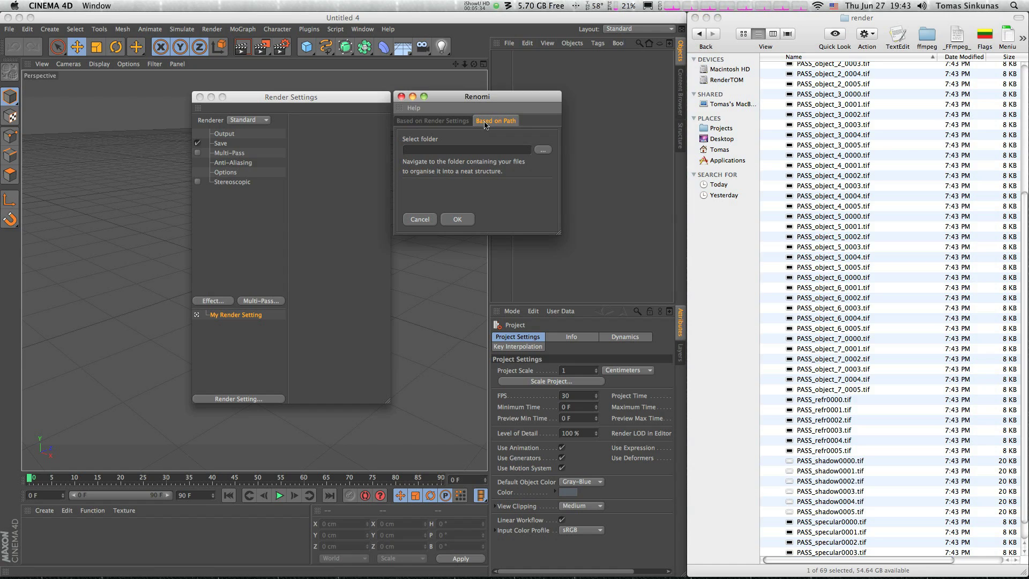
click(542, 149)
click(484, 102)
click(476, 116)
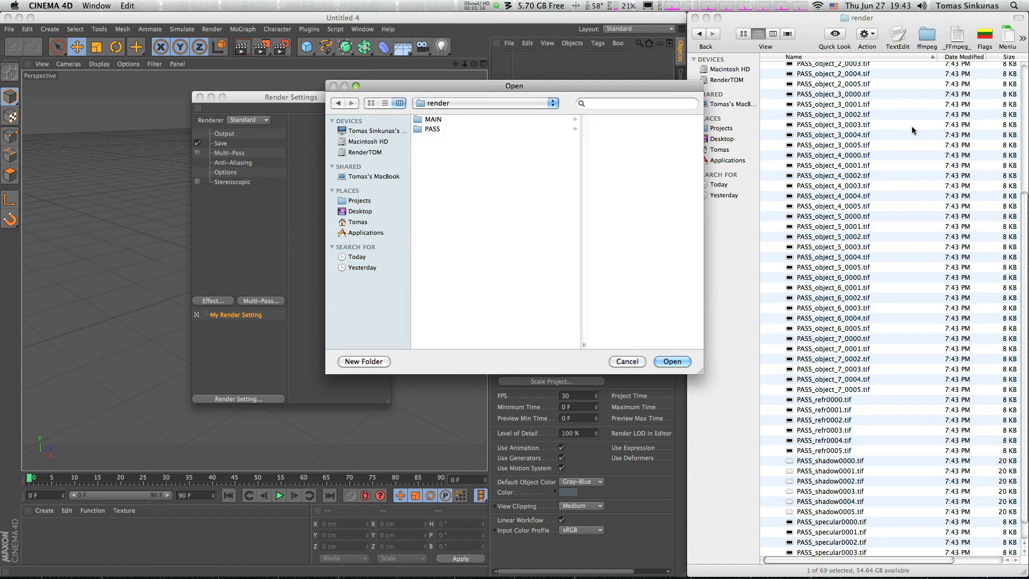
click(475, 131)
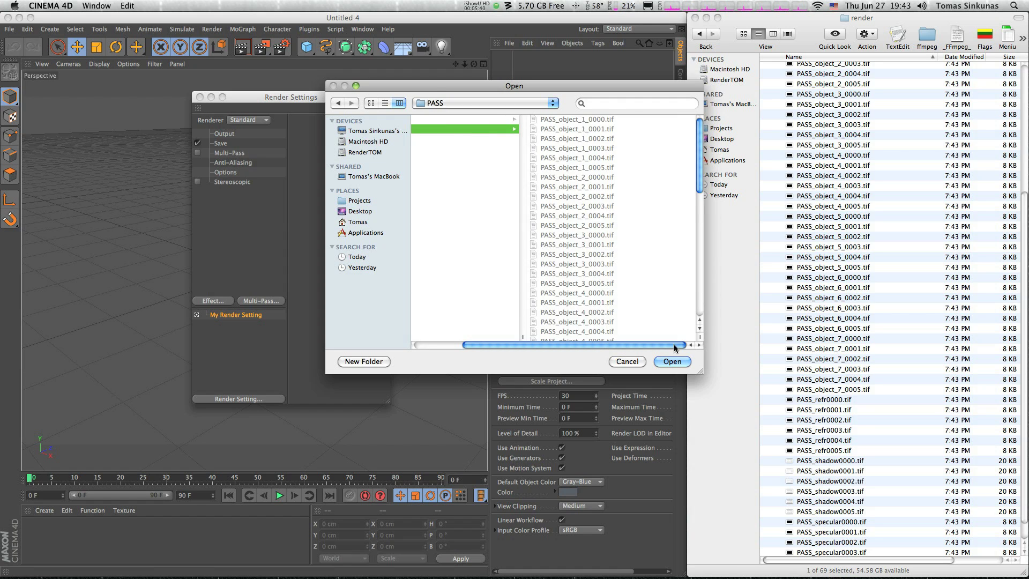
click(673, 362)
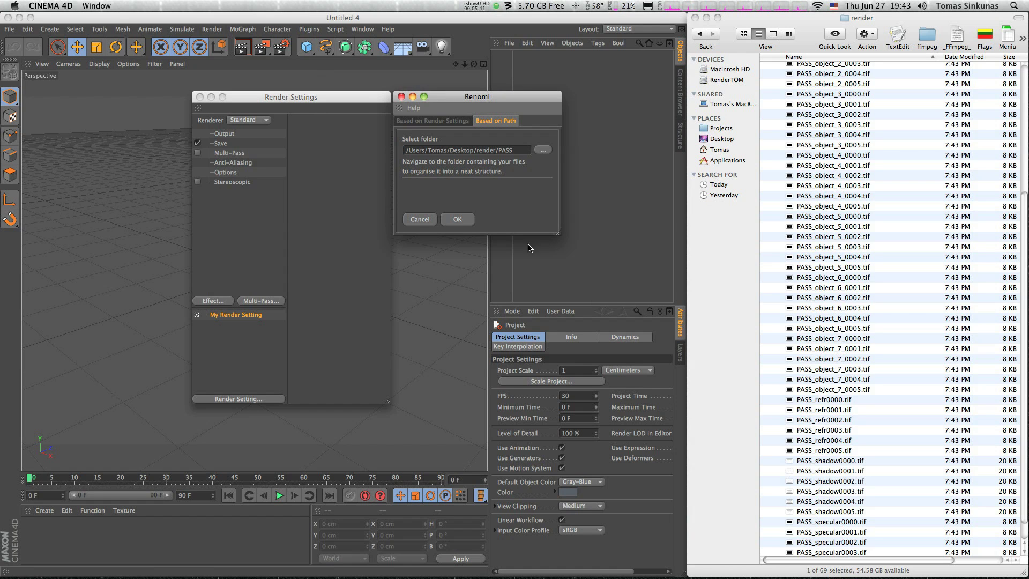
click(458, 220)
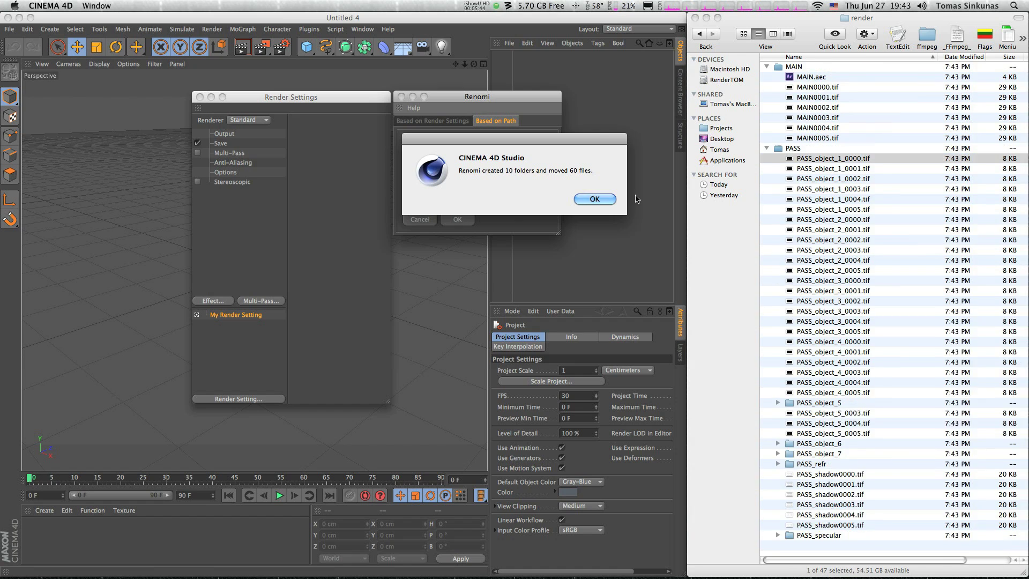
key(Return)
click(838, 166)
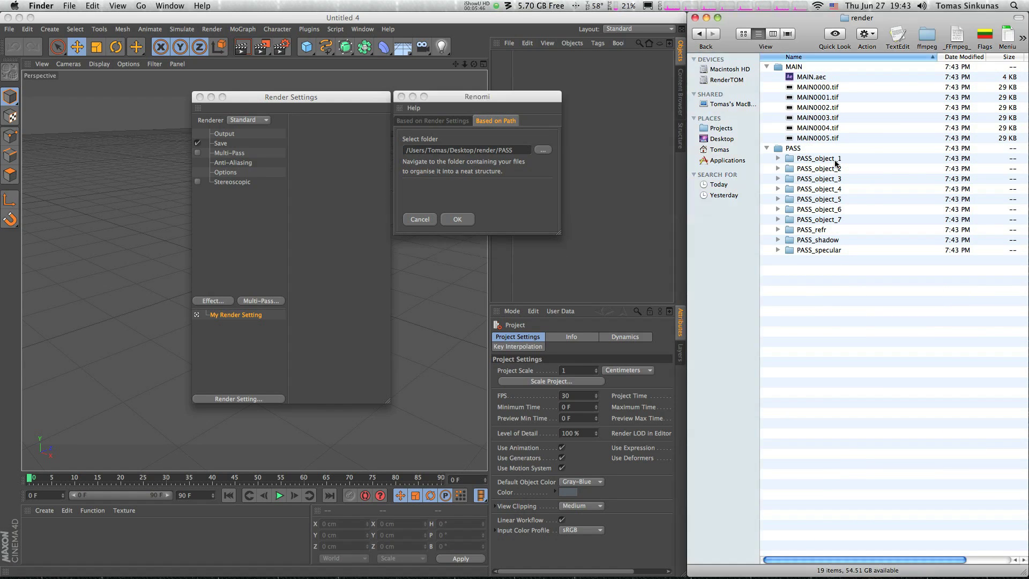
click(778, 160)
click(778, 159)
click(778, 189)
click(777, 189)
click(778, 210)
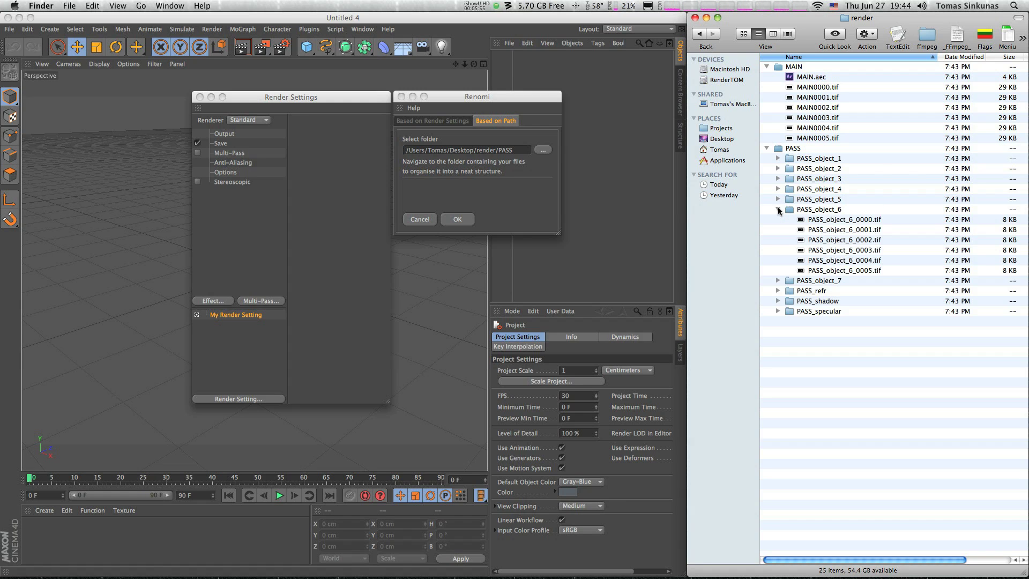
click(778, 209)
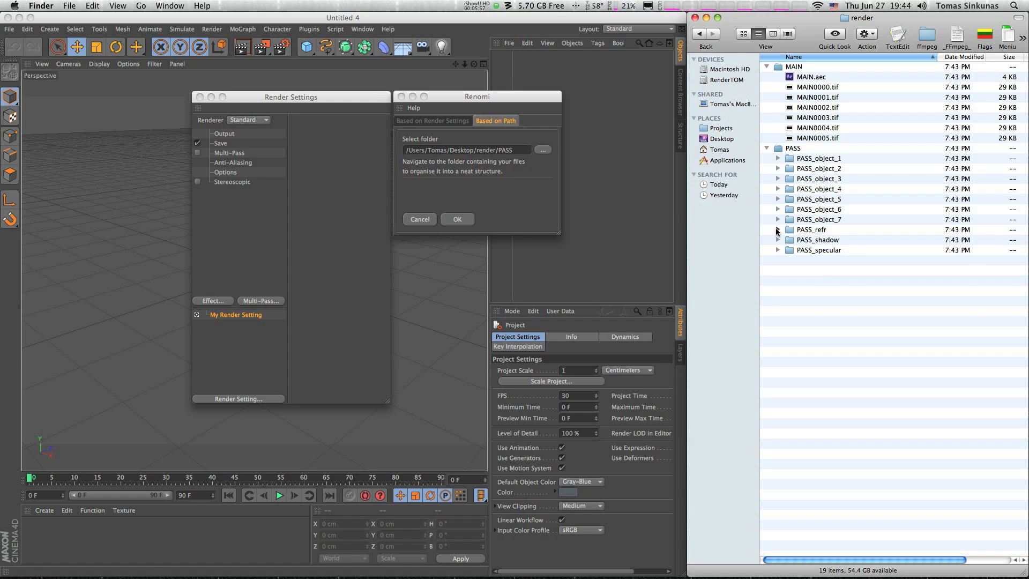
click(778, 230)
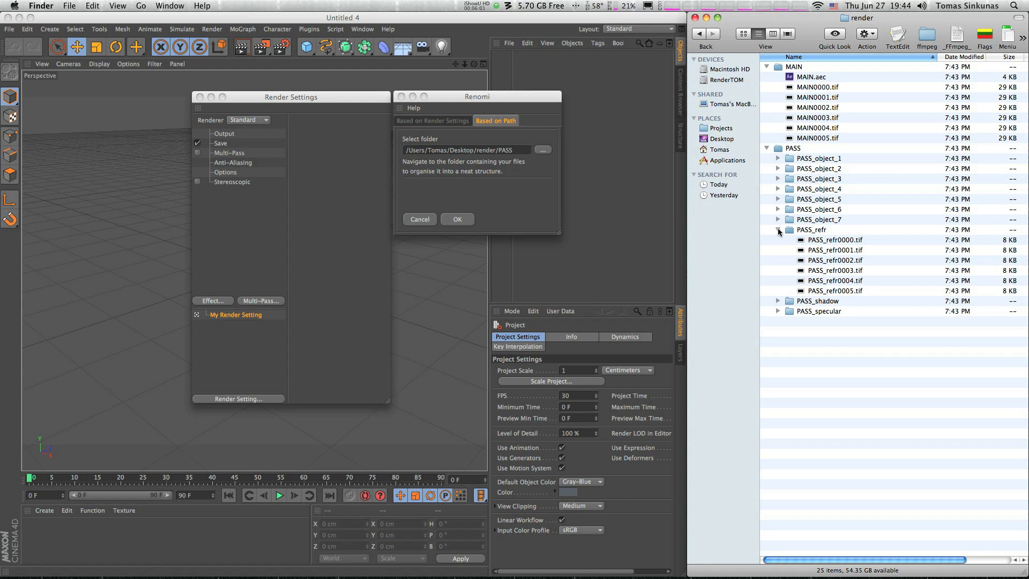
click(778, 230)
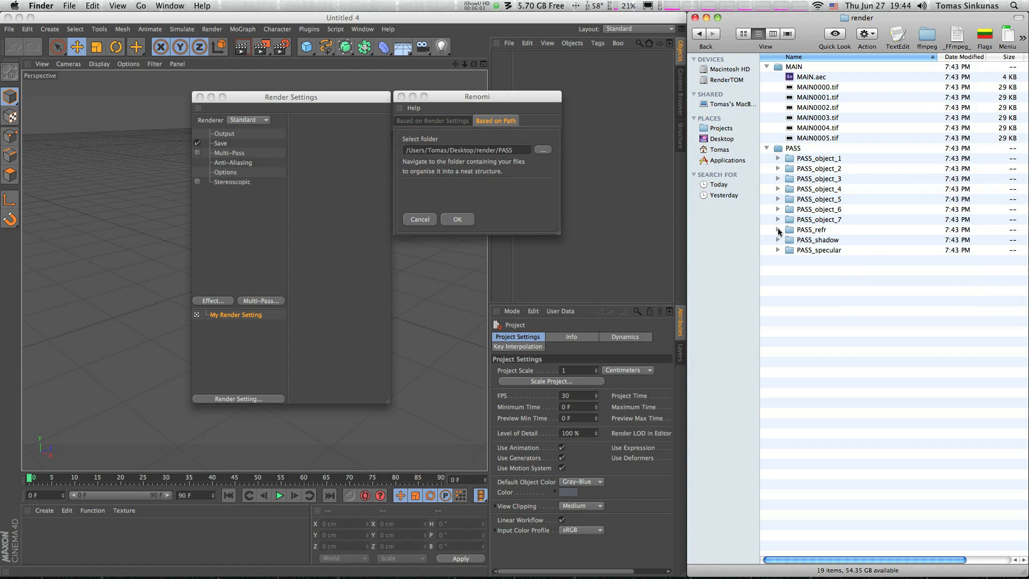